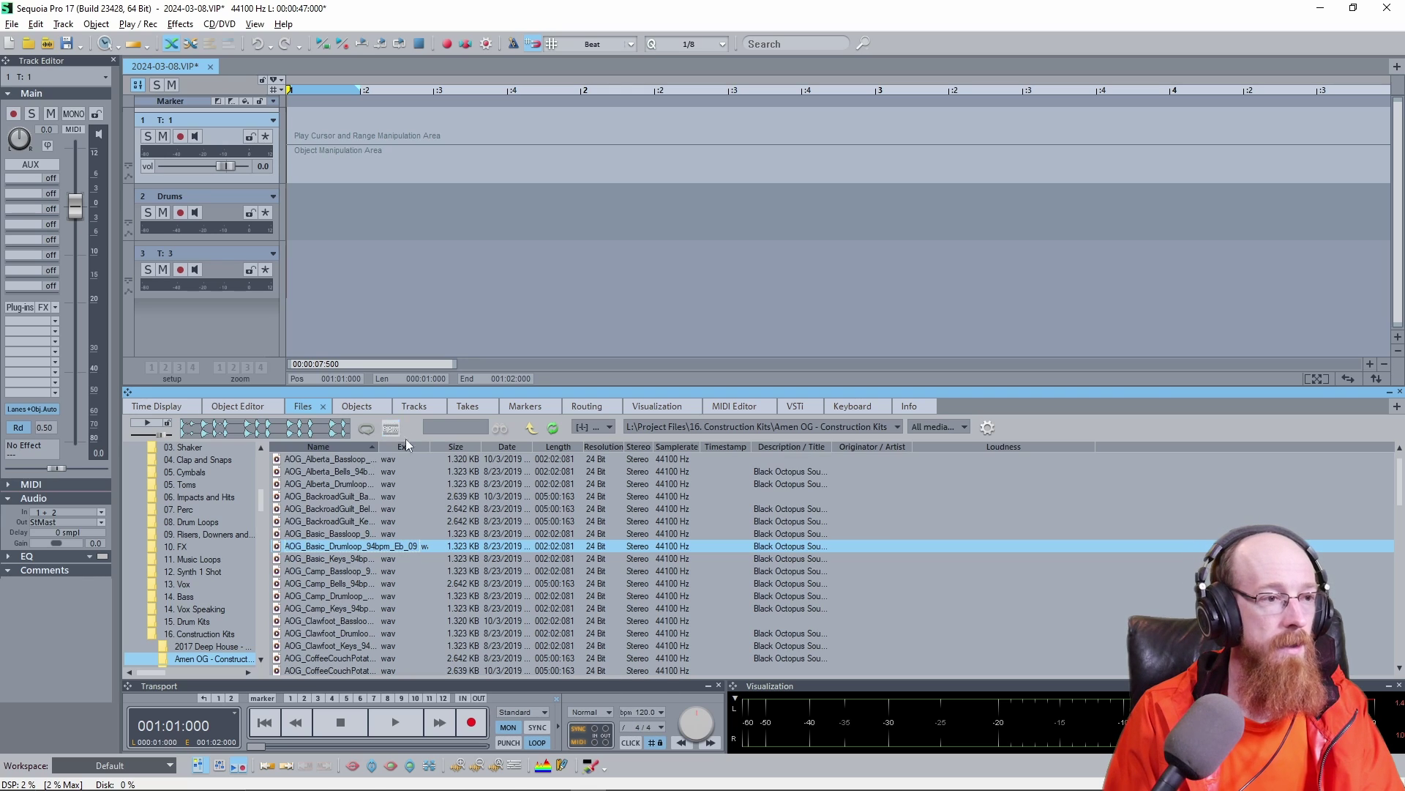
click(150, 424)
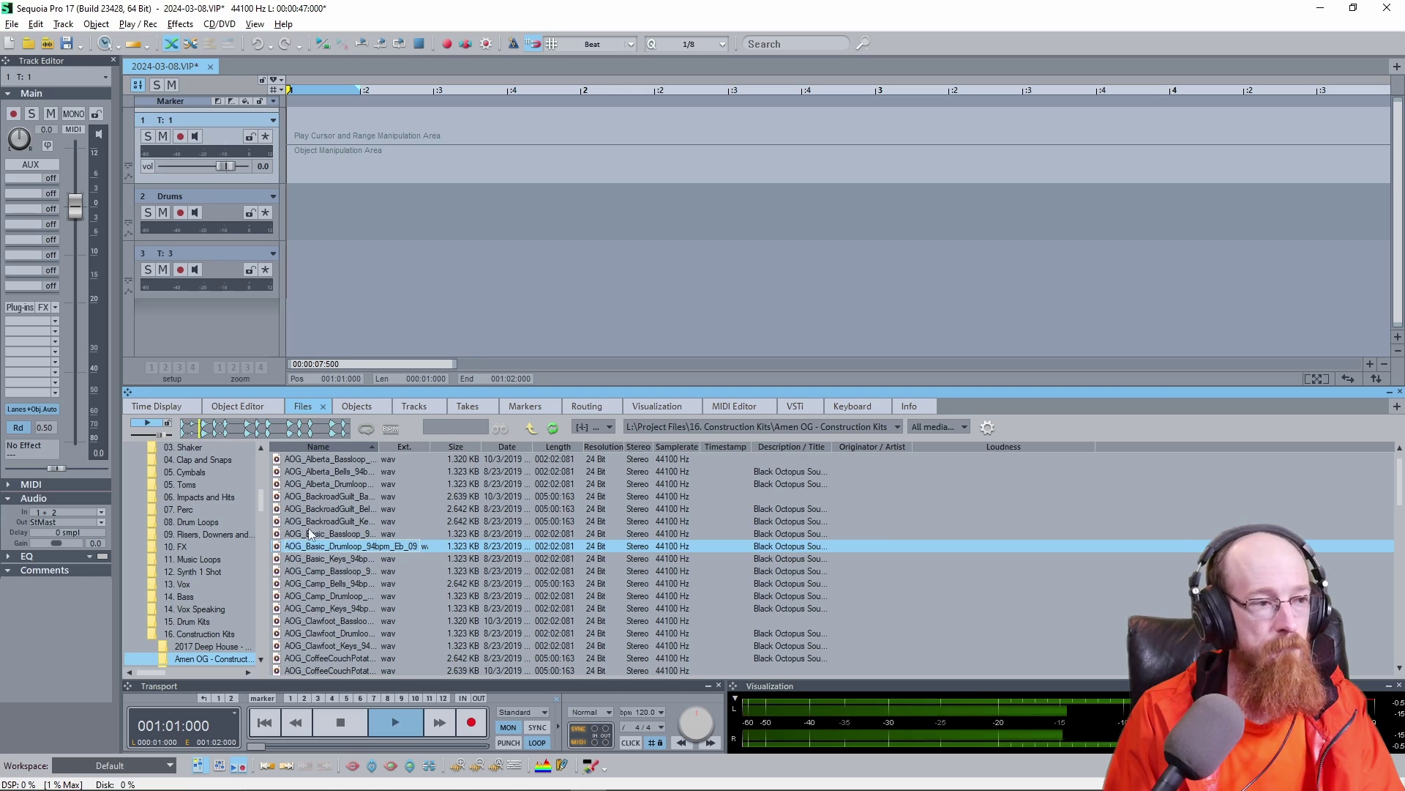
click(154, 424)
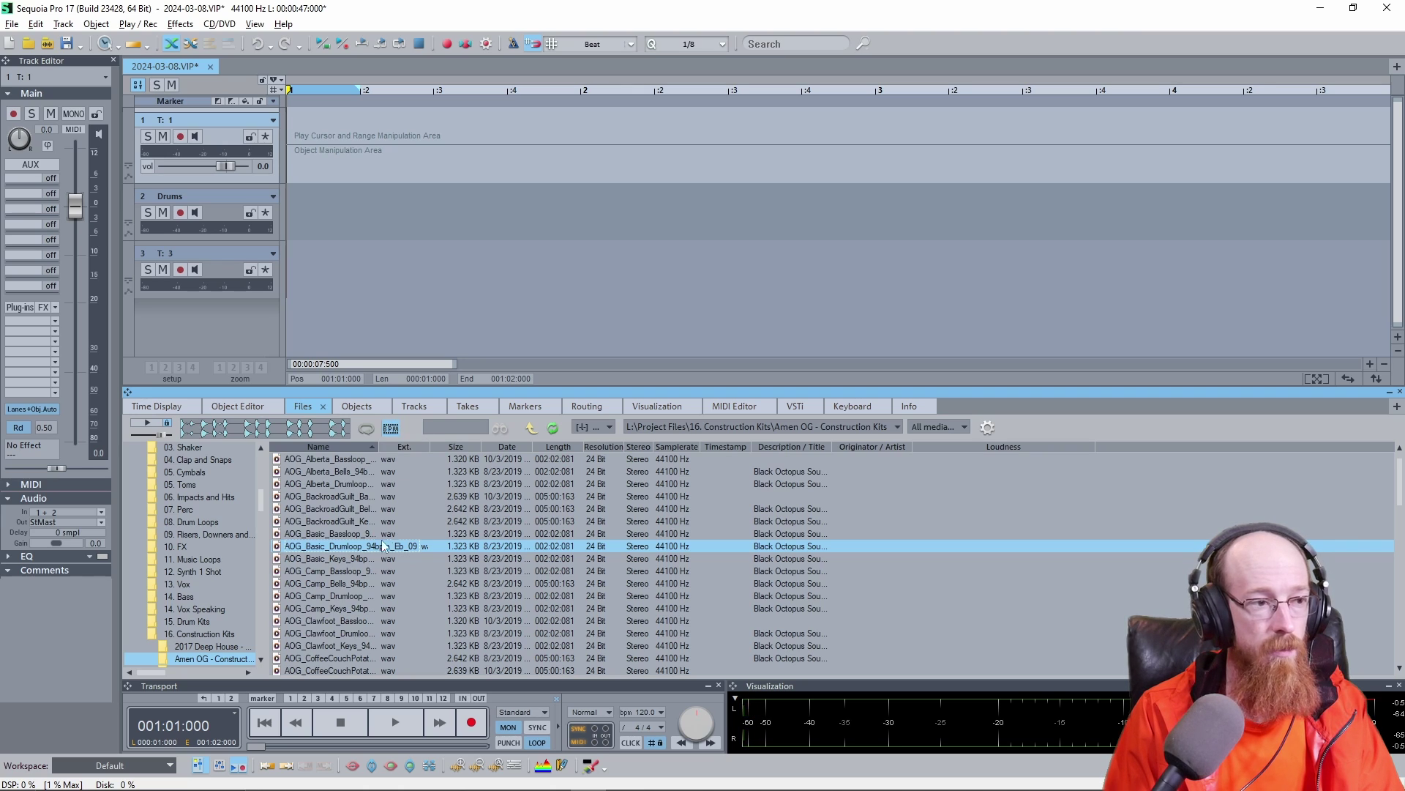
click(148, 424)
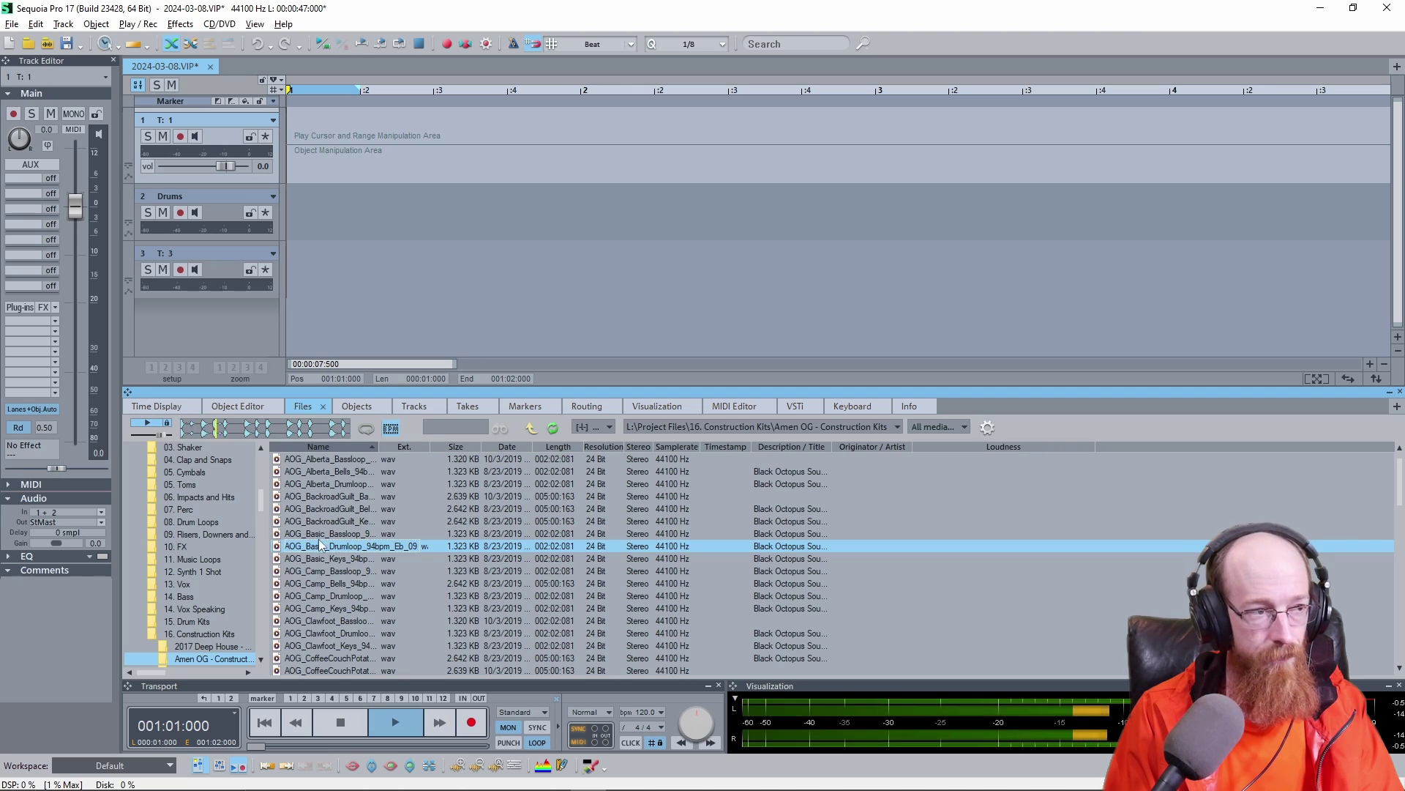
click(154, 426)
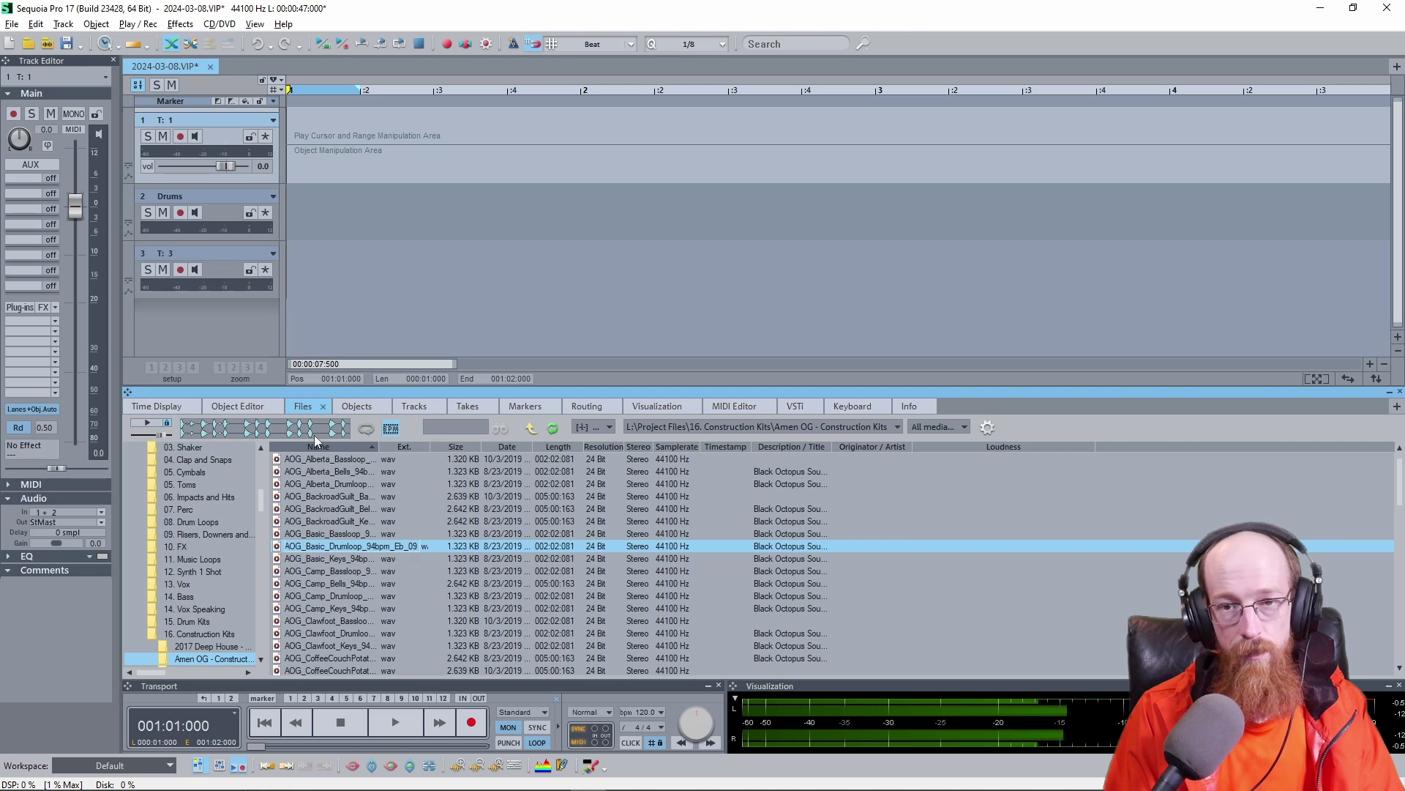
Enable BPM Sync for file previews, mark a range from bar 1 into bar 2, and turn on the metronome.
click(390, 427)
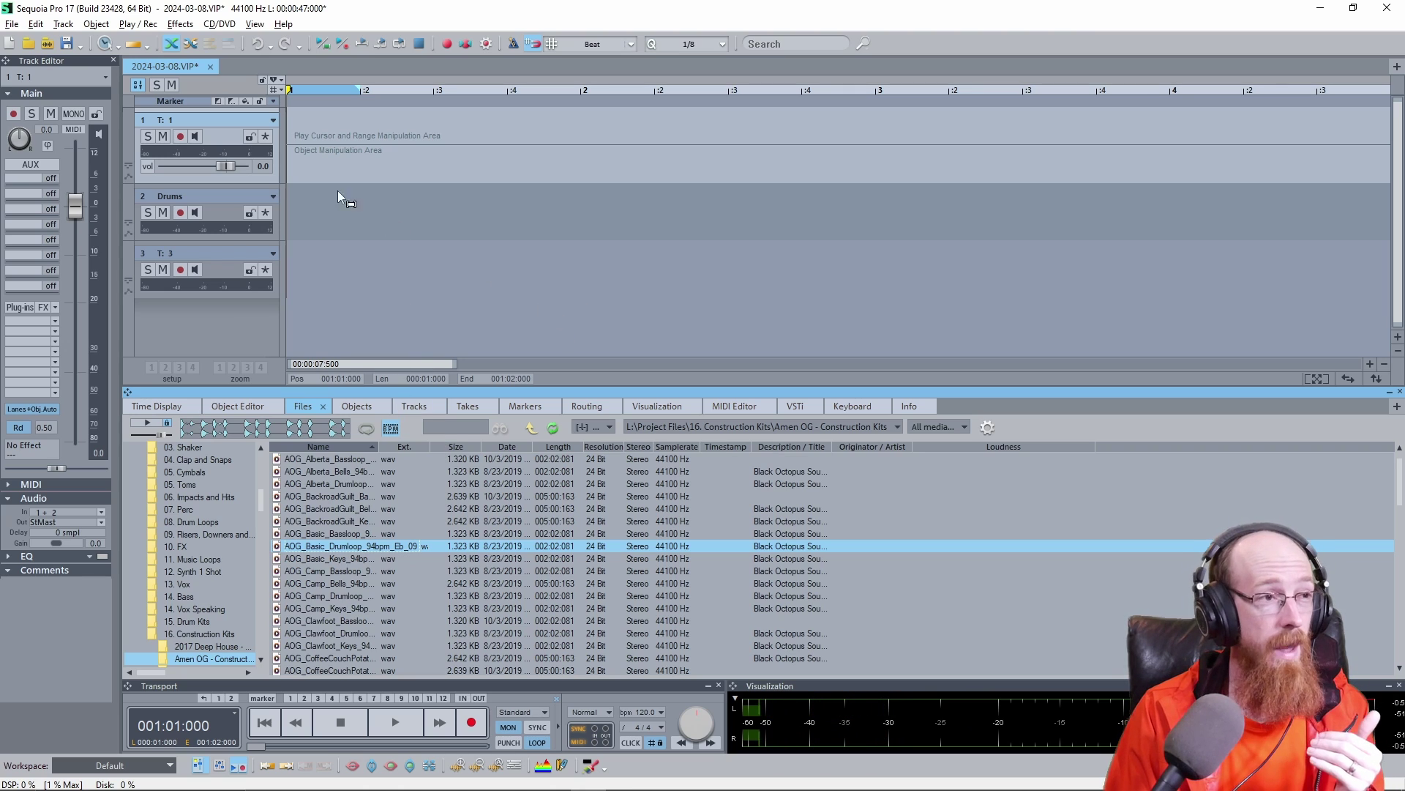
drag(297, 86, 802, 106)
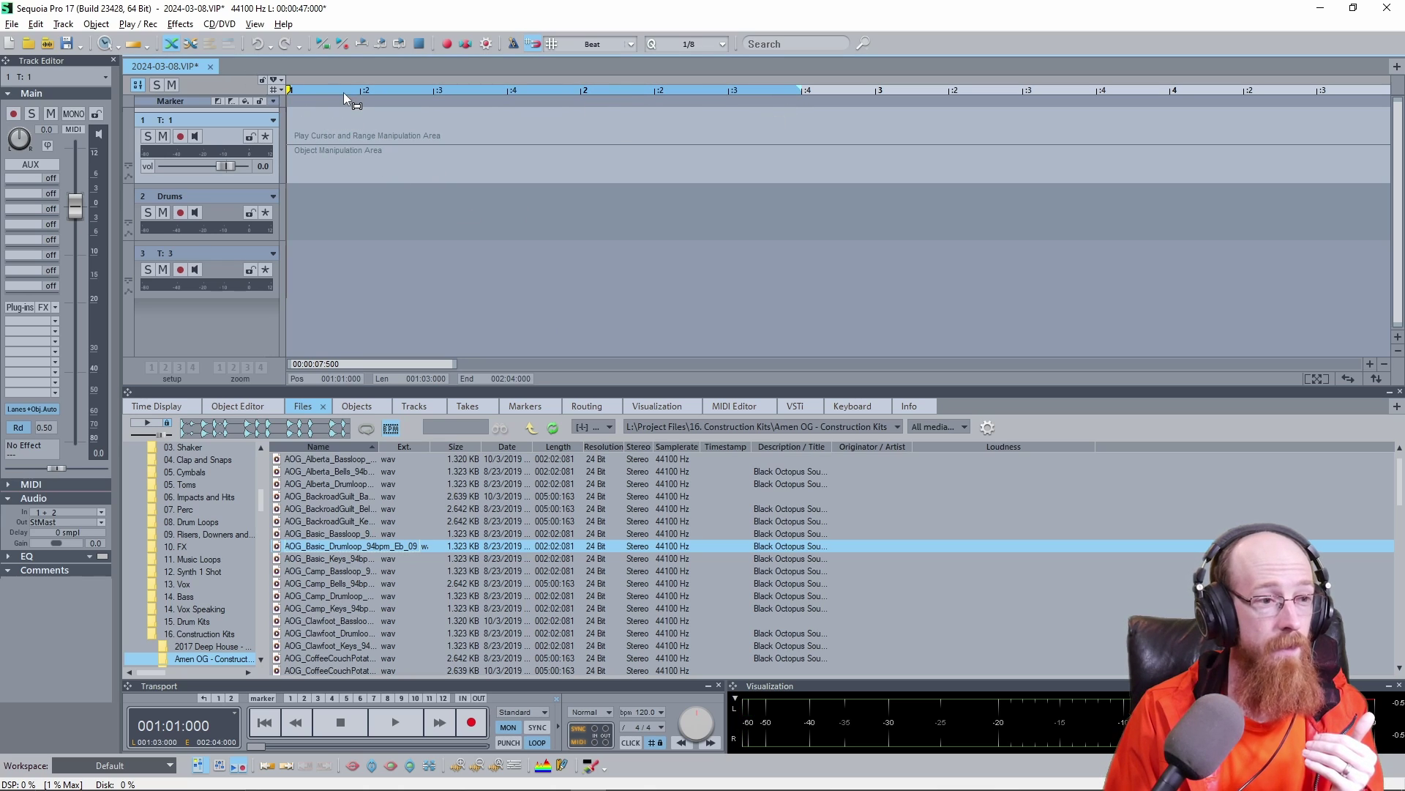
click(515, 44)
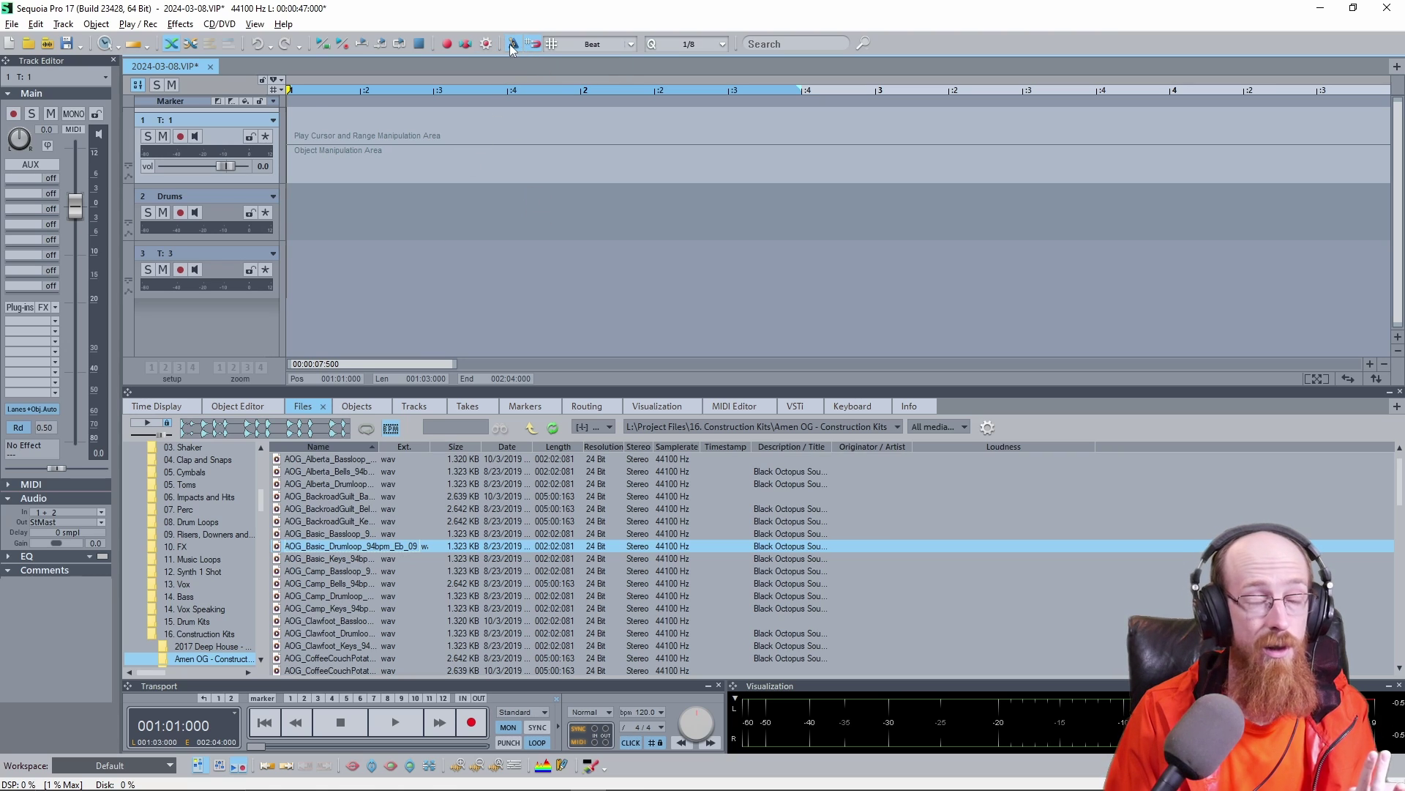
Preview the AOG_Basic_Drumloop_94bpm_Eb_09 loop against the metronome click twice.
click(147, 425)
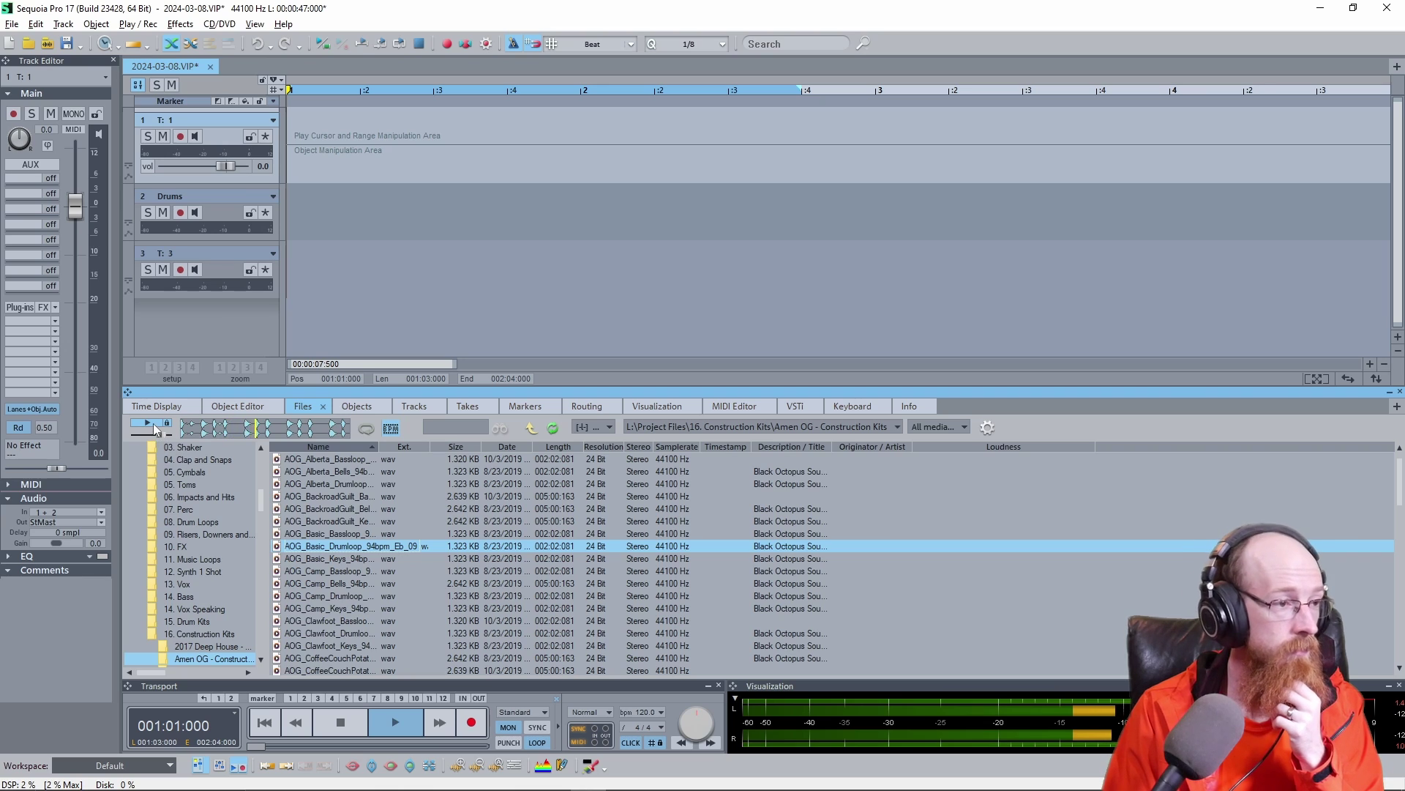
click(150, 424)
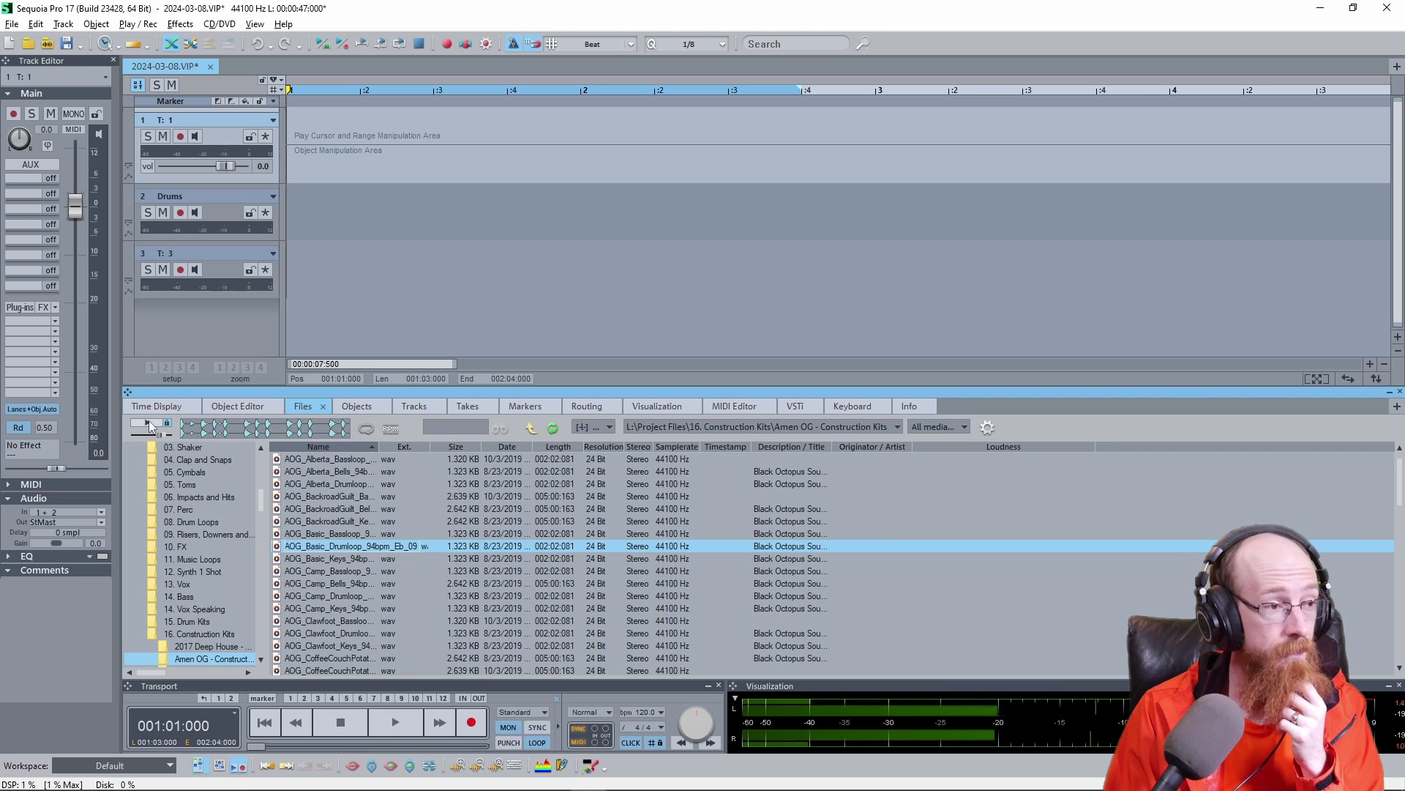
click(148, 423)
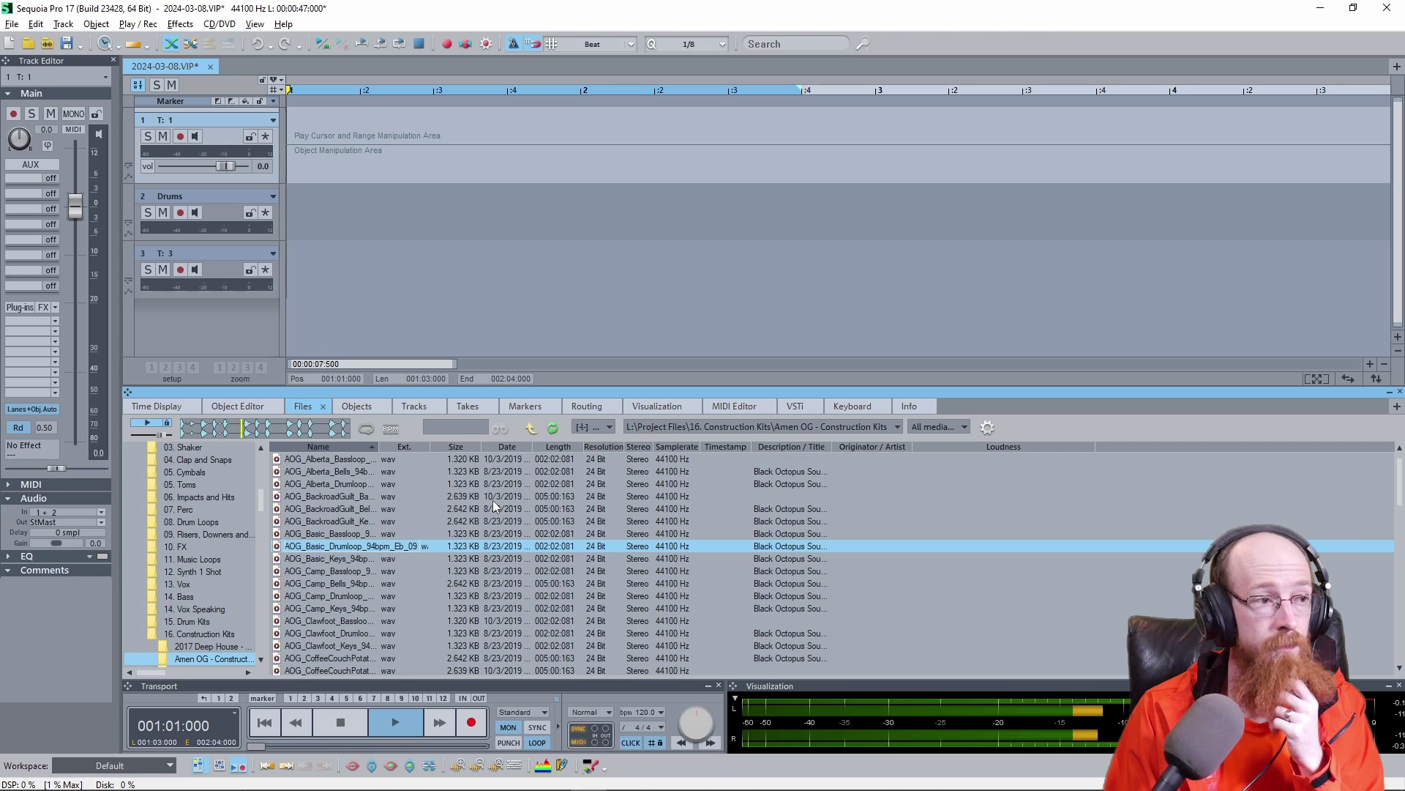
click(149, 425)
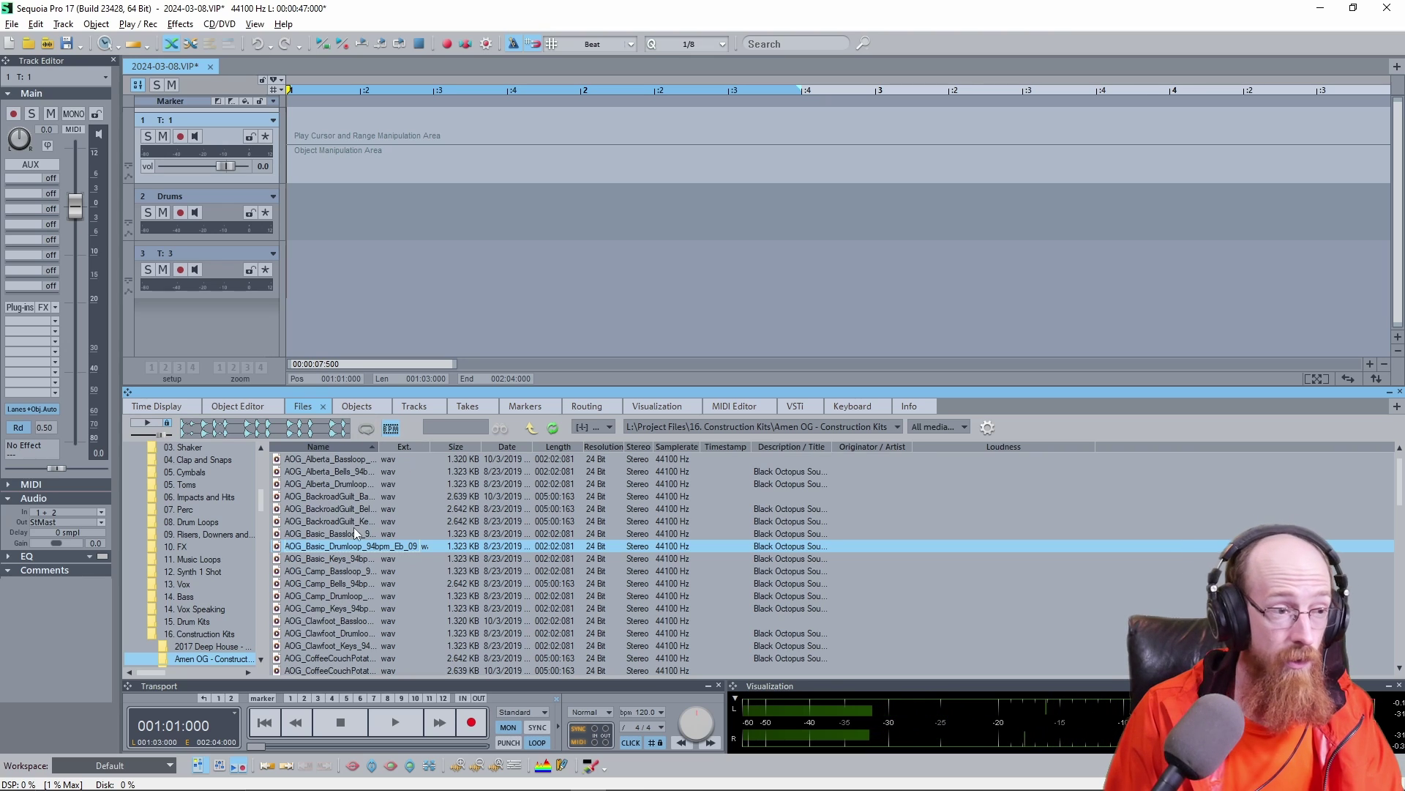
Load AOG_Basic_Drumloop_94bpm_Eb_09 onto the Drums track at the start, make the track taller, and preview the Alberta bass loop.
drag(597, 361, 314, 241)
click(749, 479)
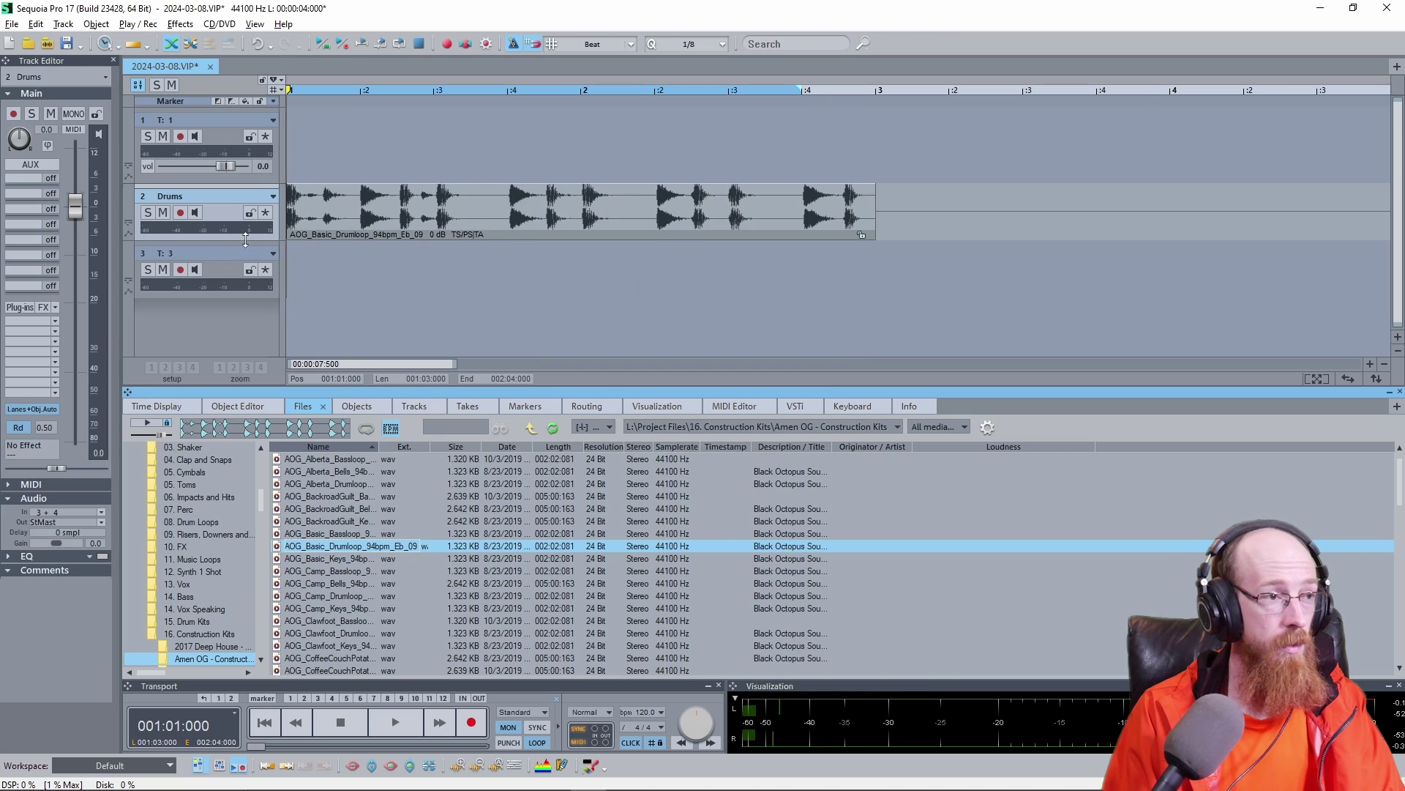
drag(244, 243, 245, 258)
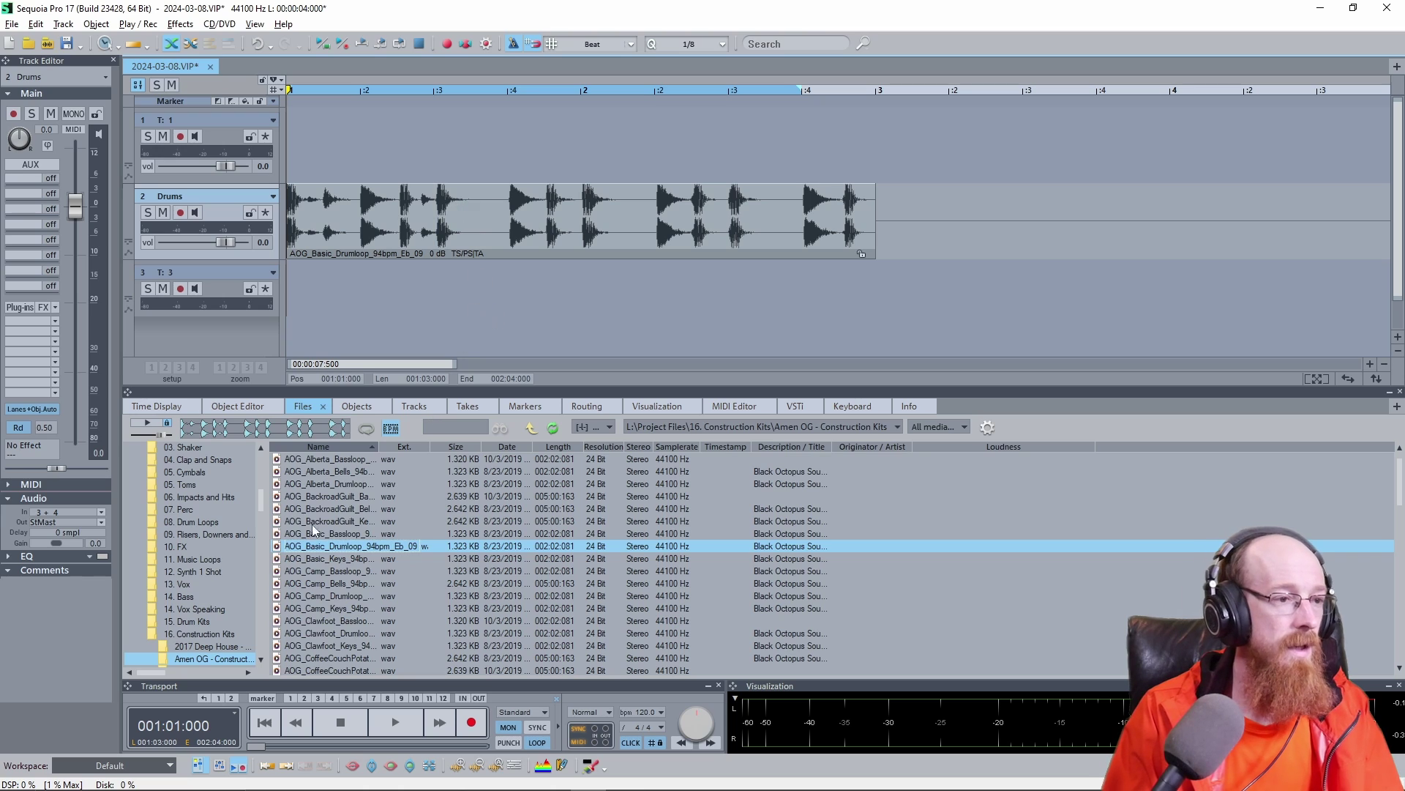
click(314, 458)
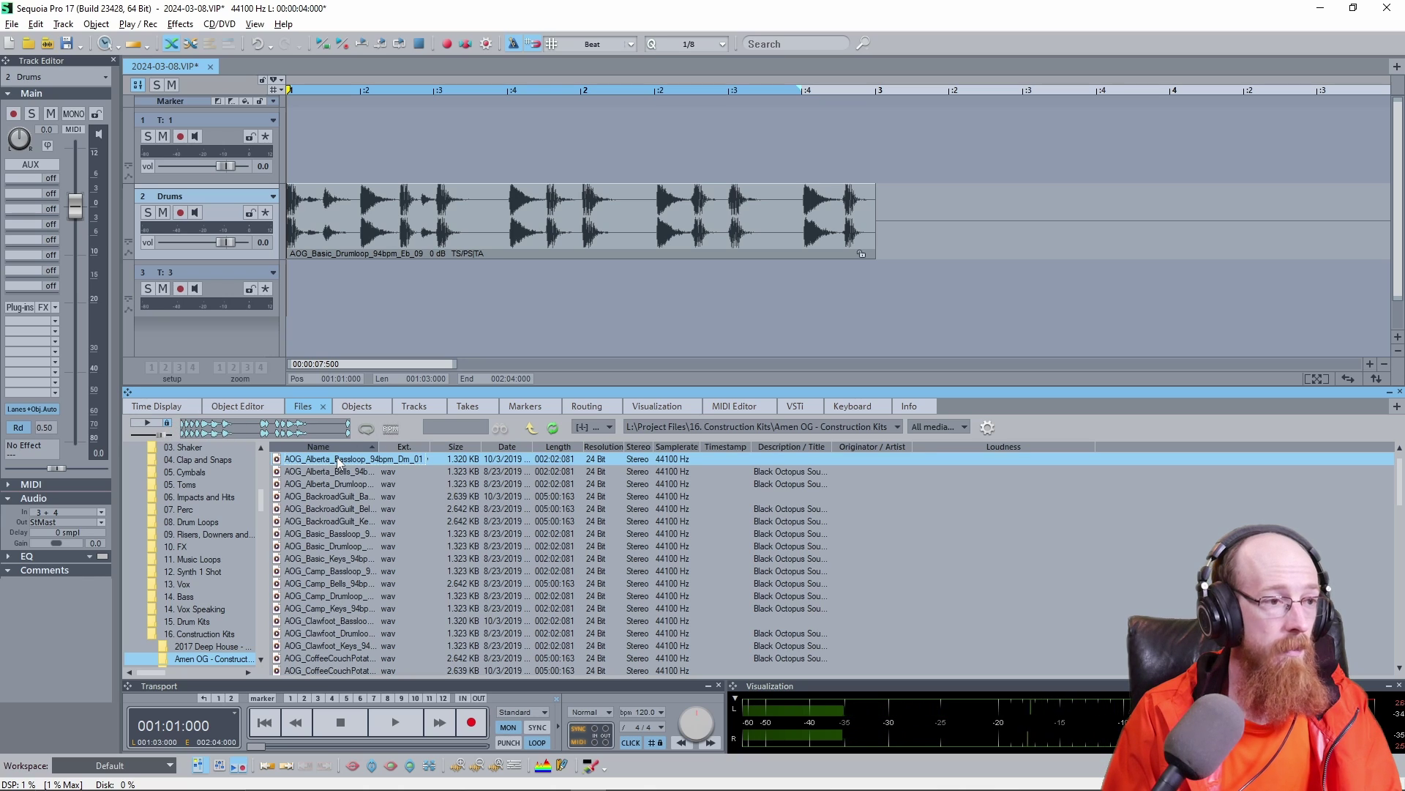
Load AOG_Alberta_Bassloop_94bpm_Dm_01 onto track 1 and move it to start at 001:01:000.
drag(339, 459, 483, 151)
click(744, 478)
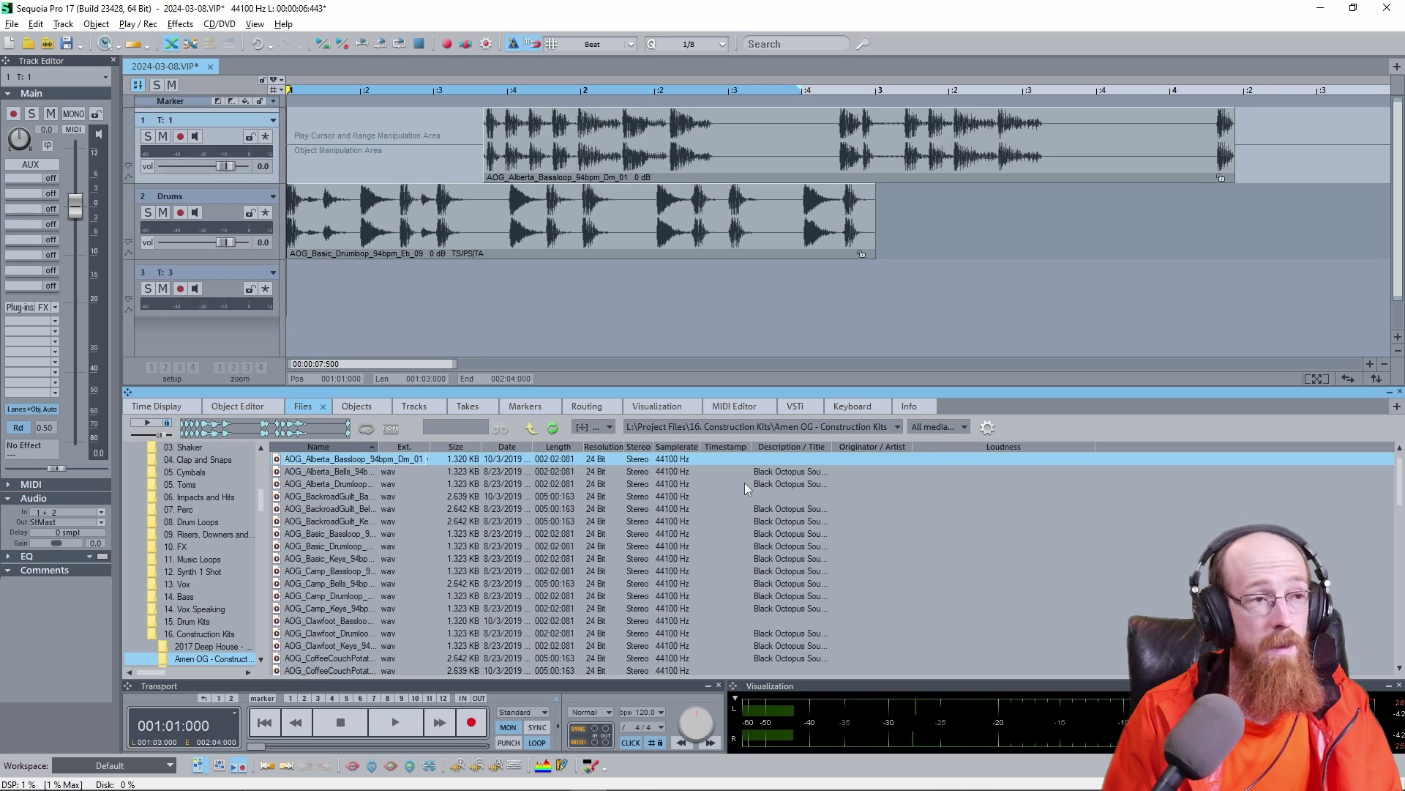
drag(663, 168, 403, 173)
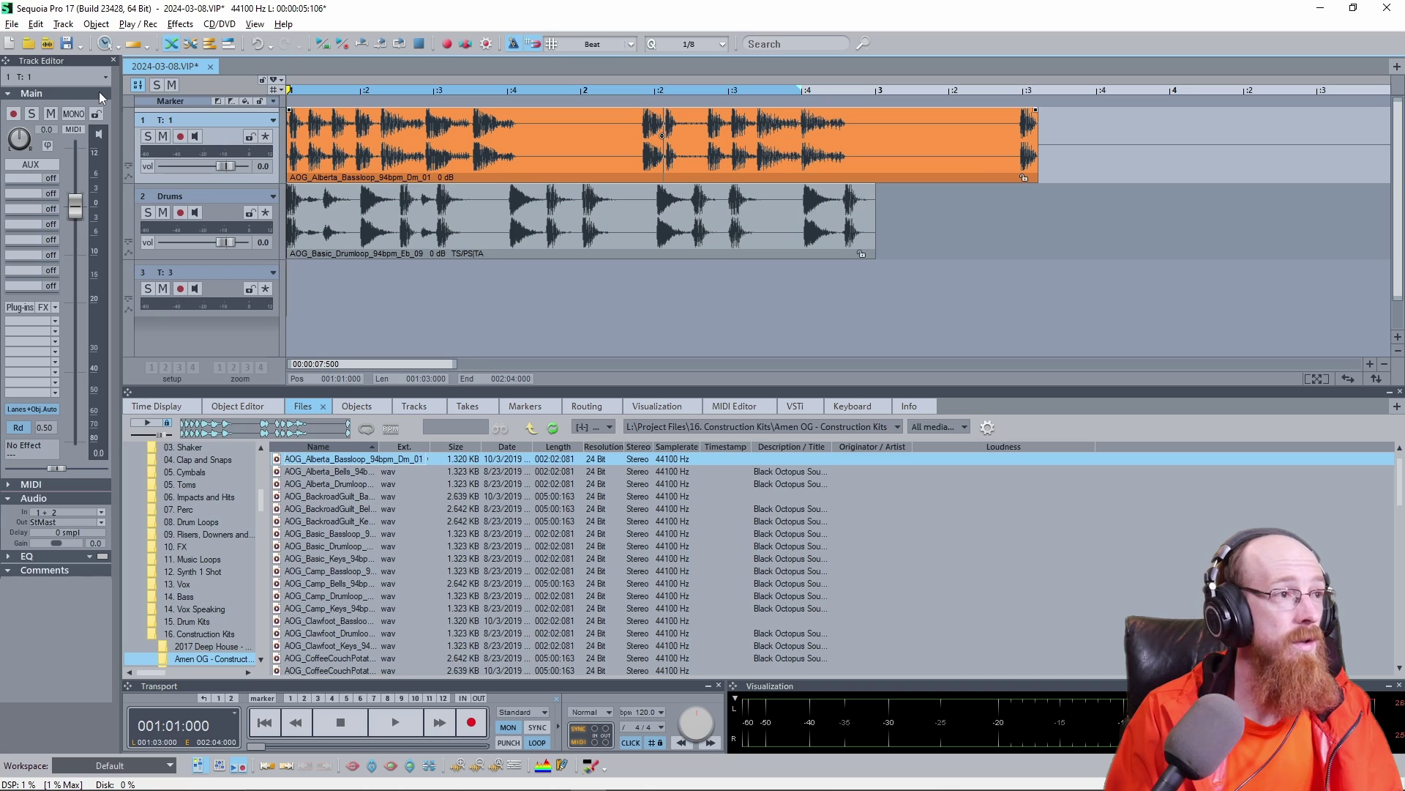
Select the bass loop clip and set the mouse mode to Pitch Shift-/Time Stretch Mode.
click(106, 44)
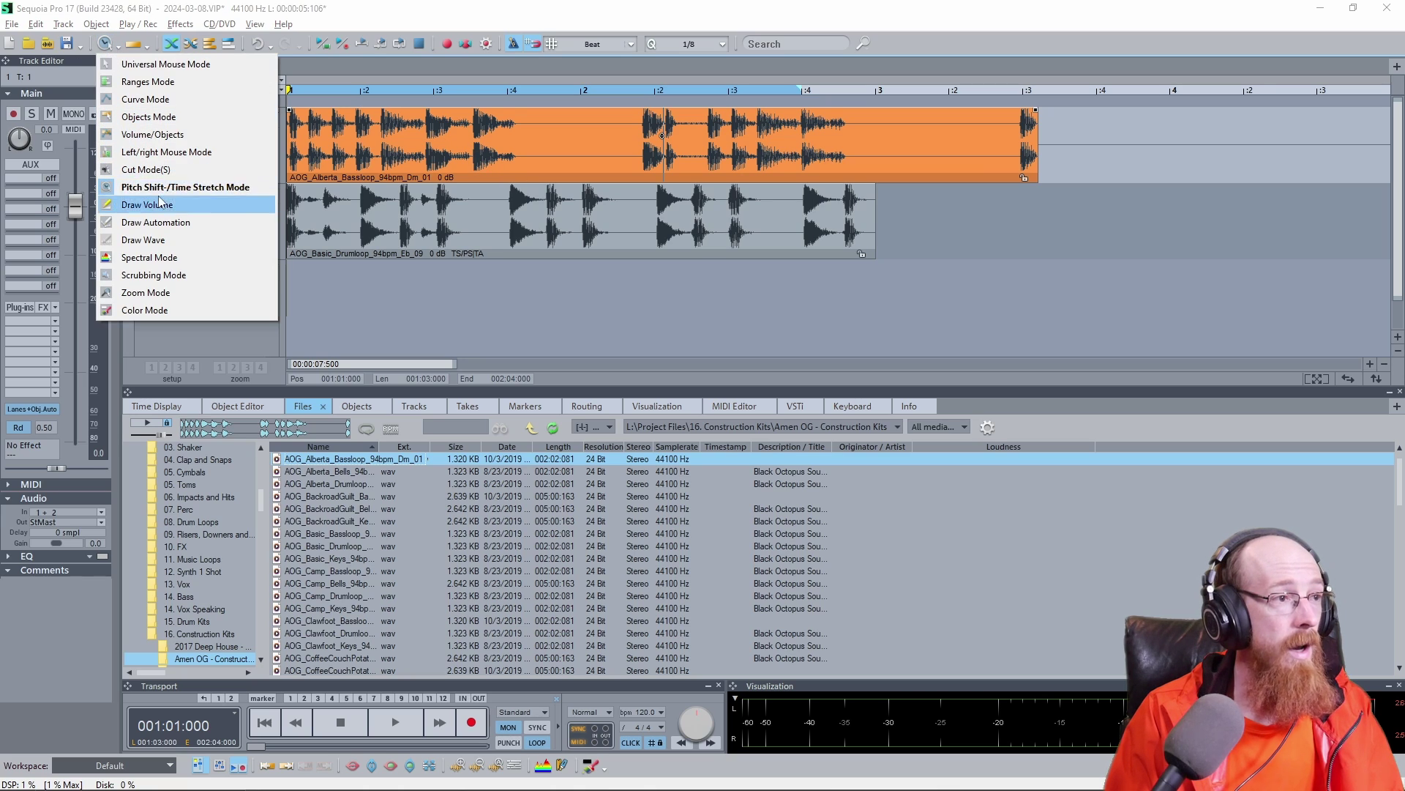
click(235, 188)
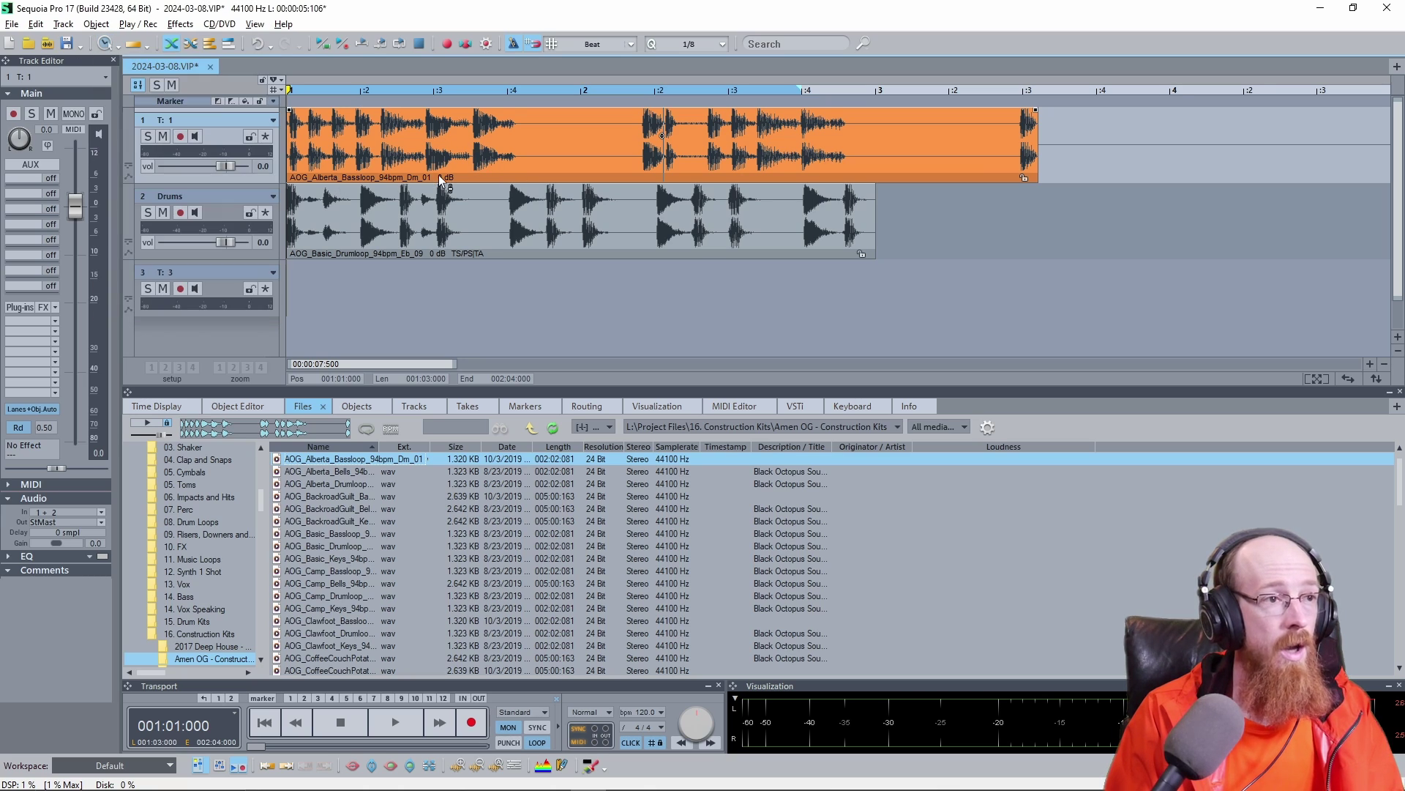
click(1007, 297)
right_click(1007, 297)
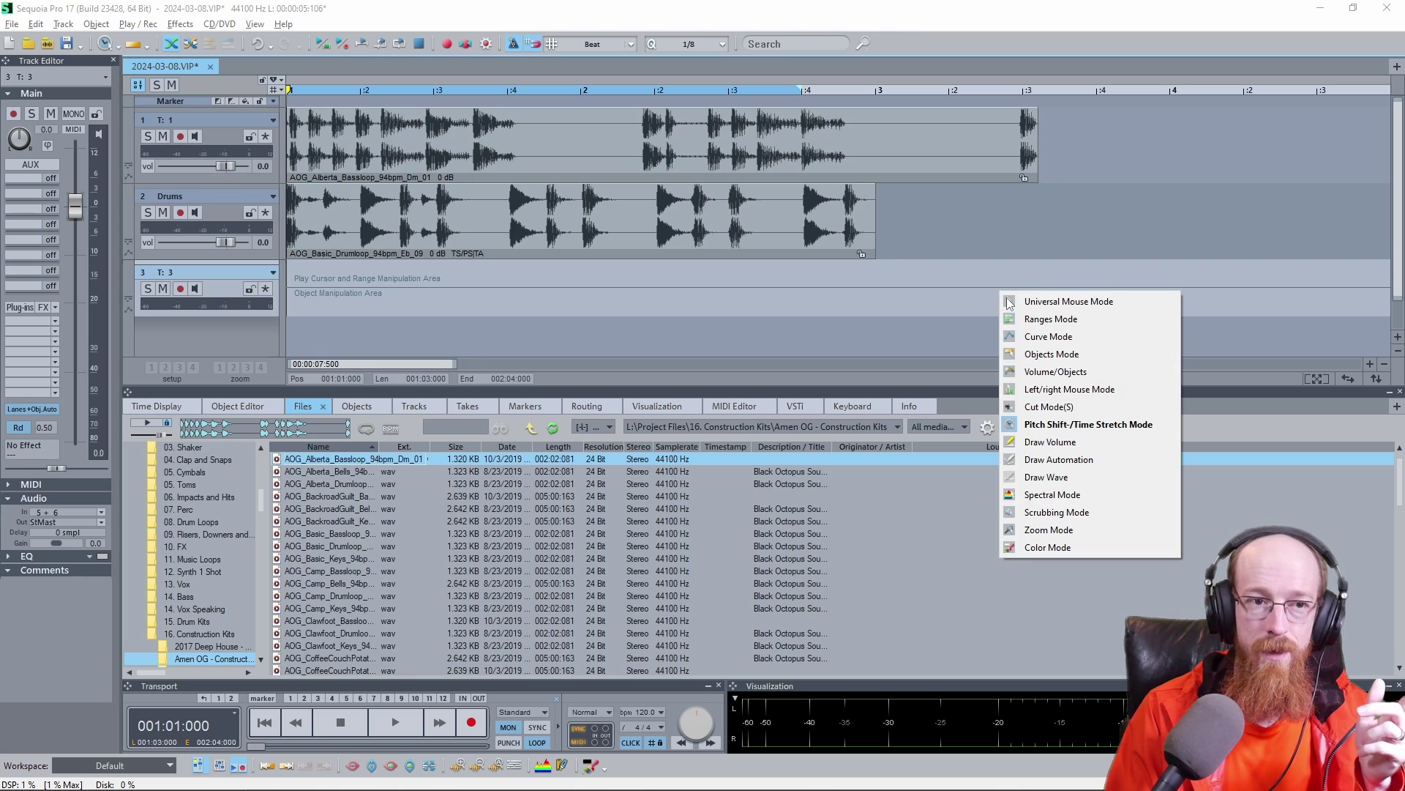
click(1093, 424)
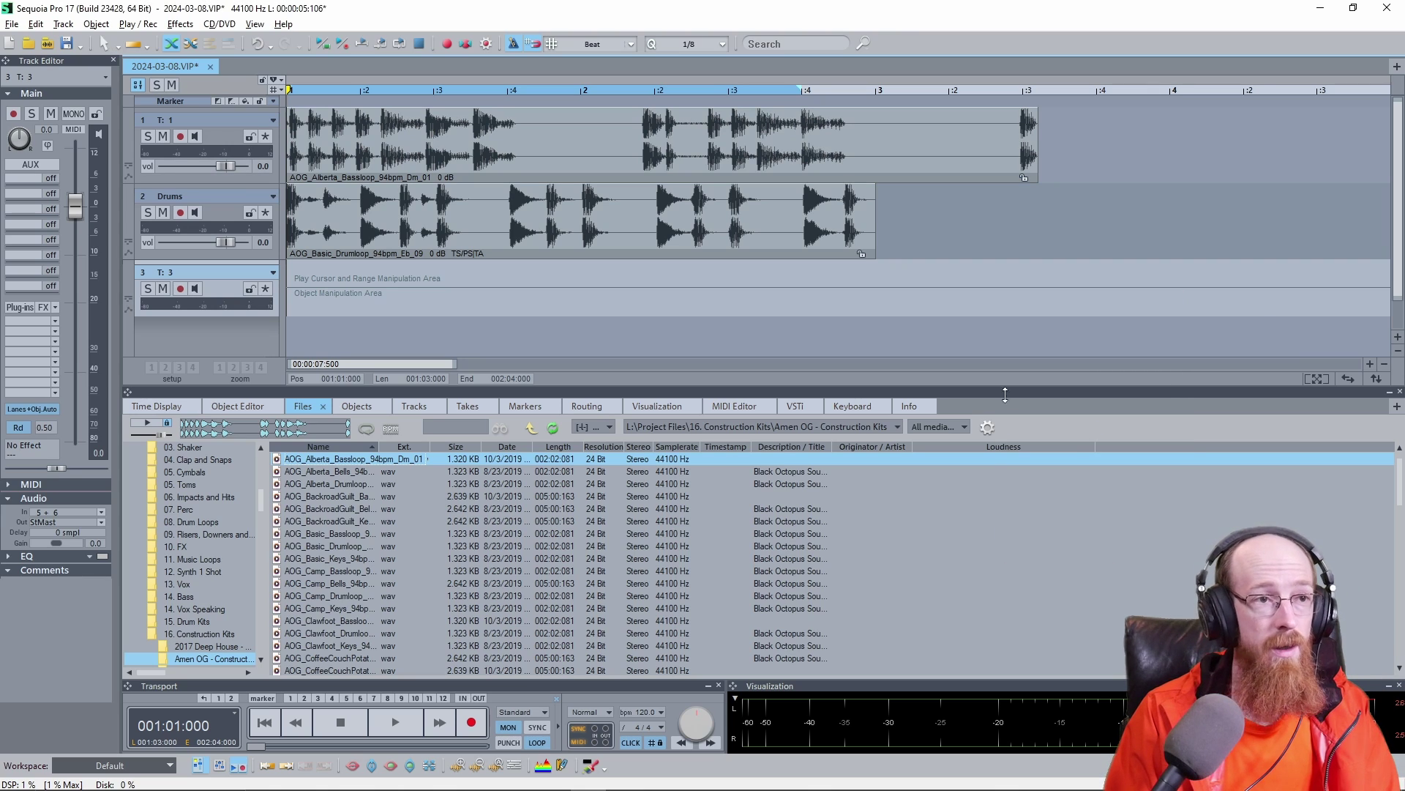
right_click(285, 183)
click(322, 156)
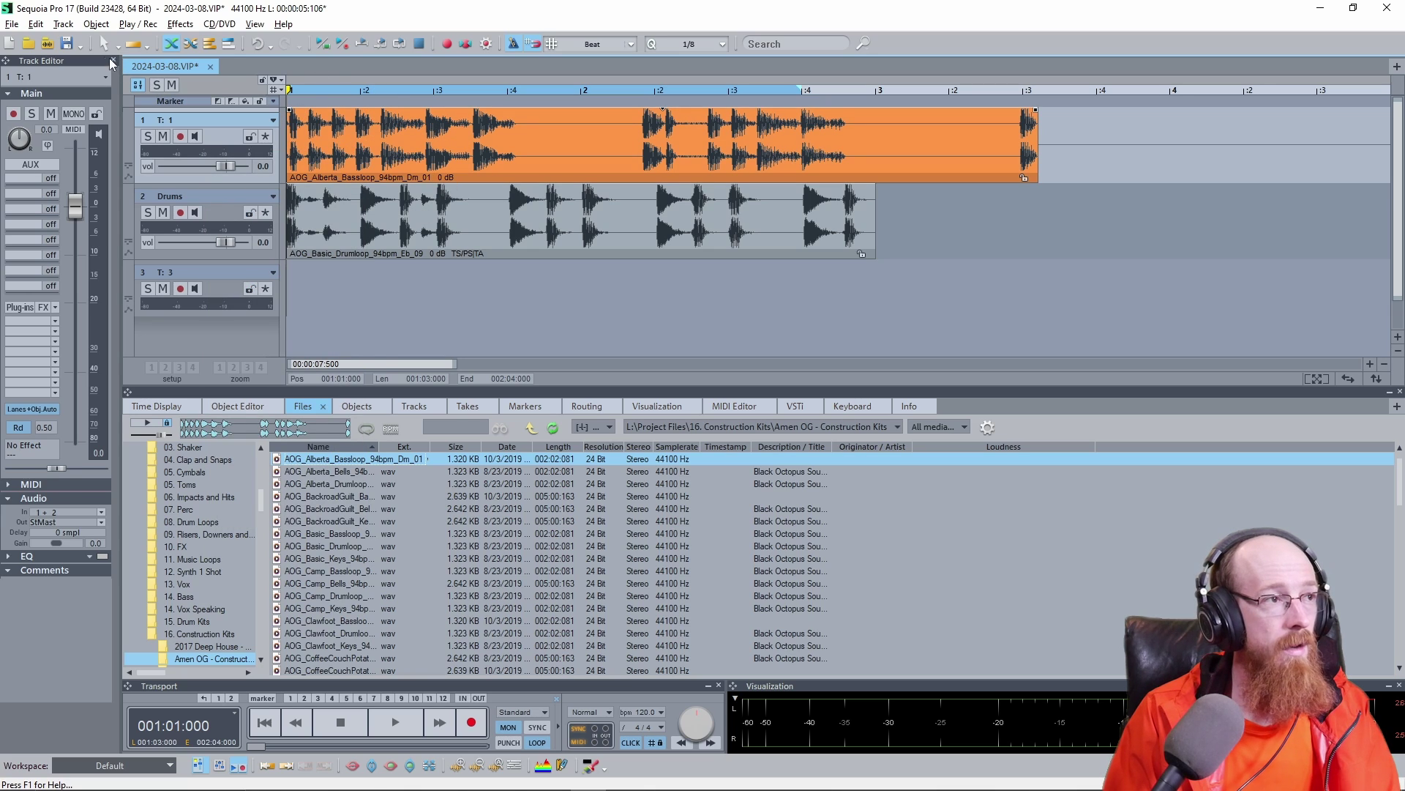
click(110, 44)
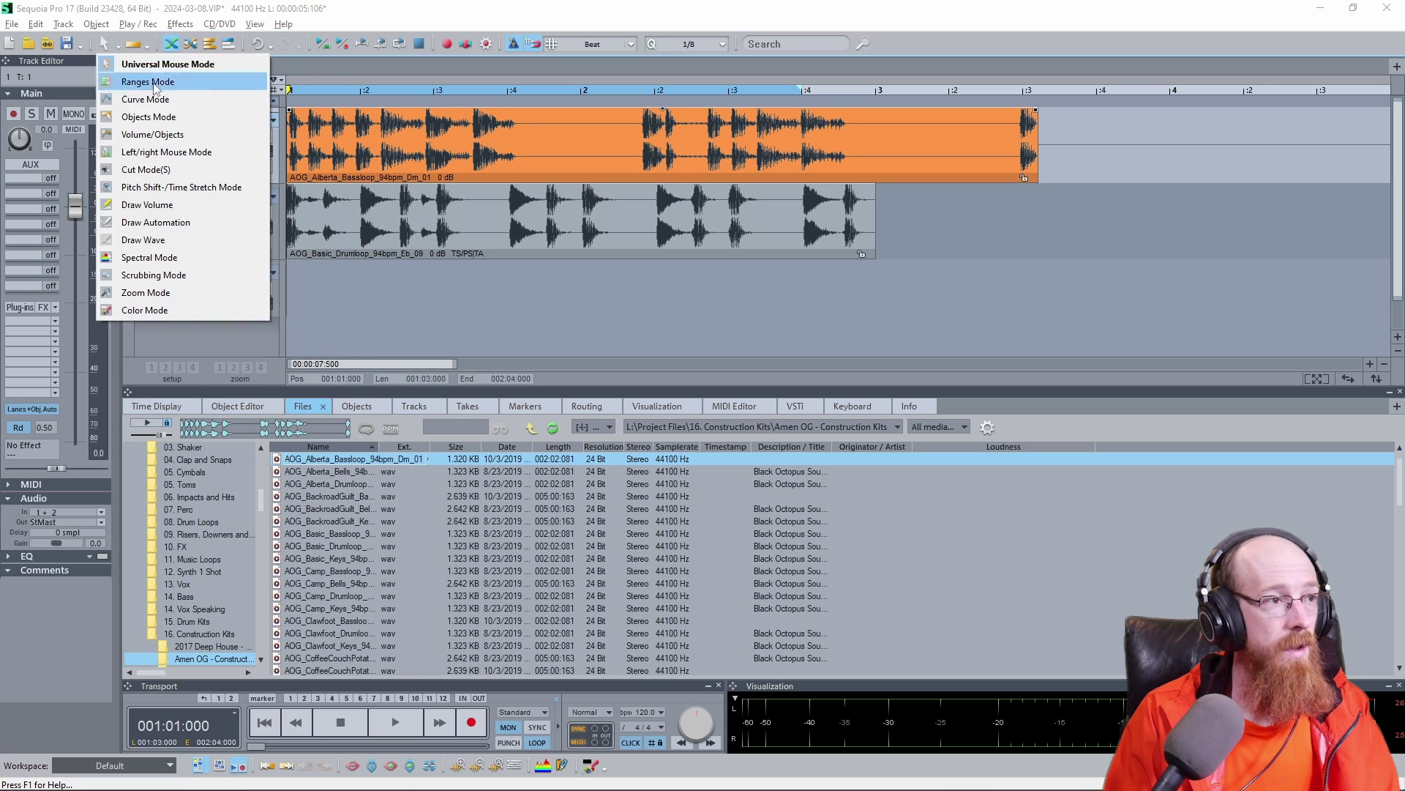
click(204, 65)
right_click(1005, 287)
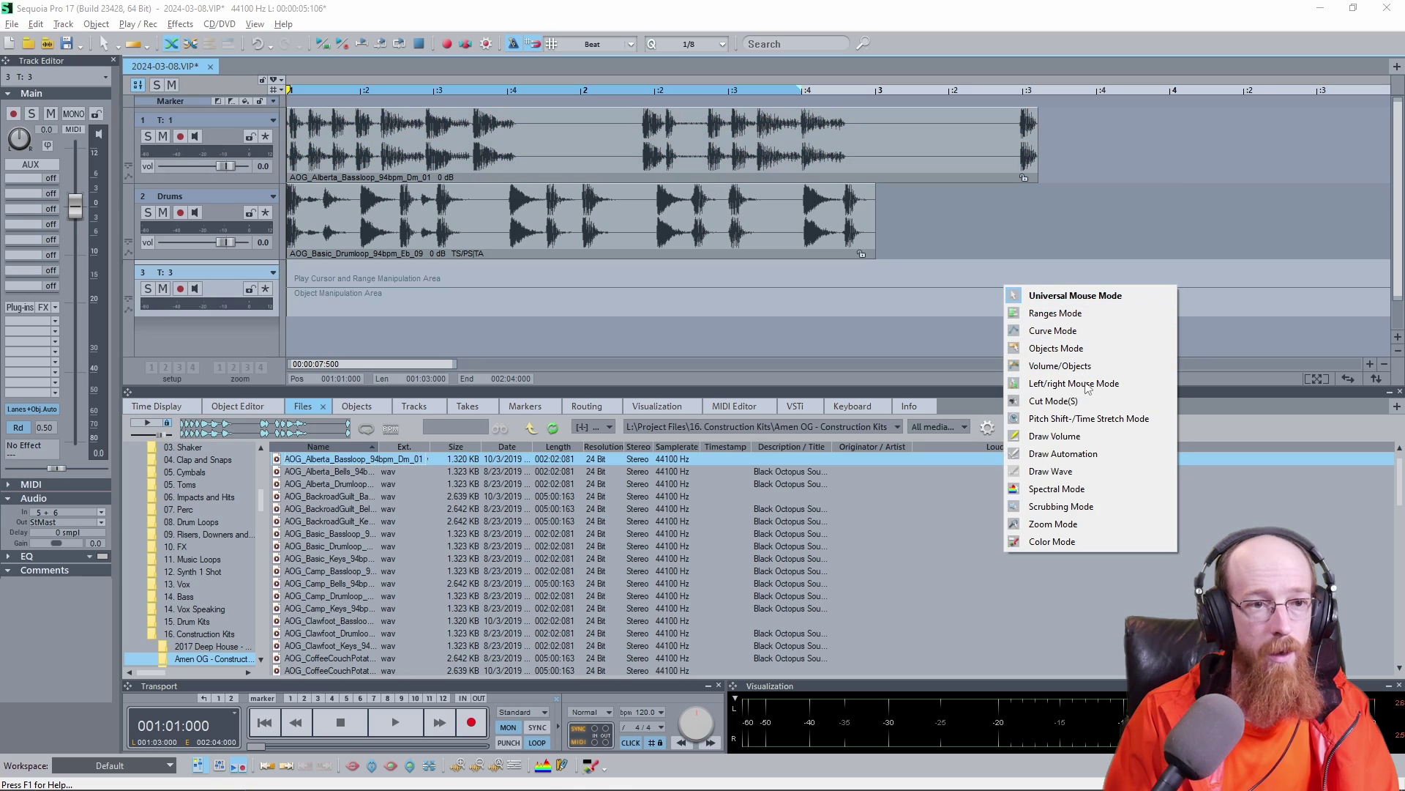
click(1096, 421)
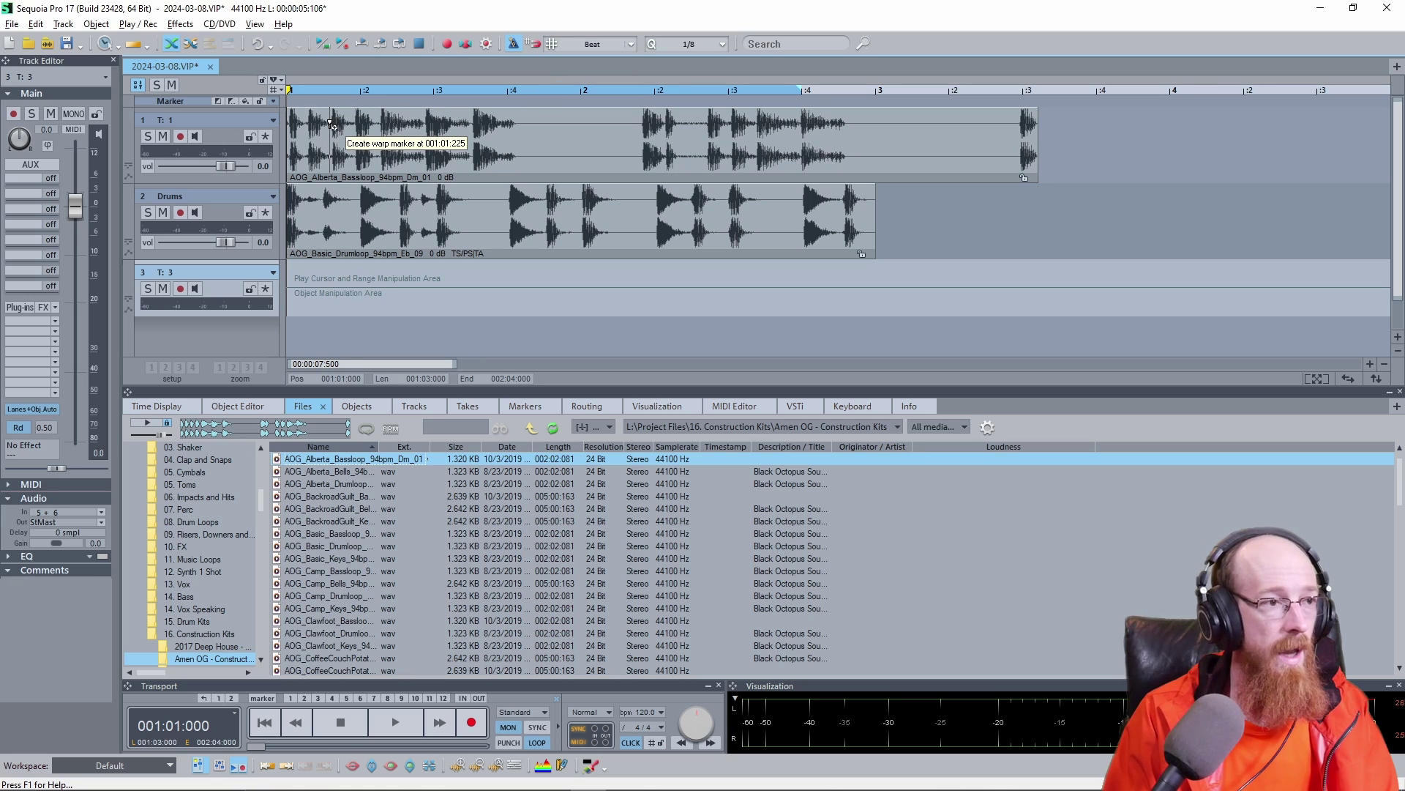
Add bar 1 warp markers, pinning the first to the clip start and stretching the next note onto its beat.
scroll(326, 131, up, 4)
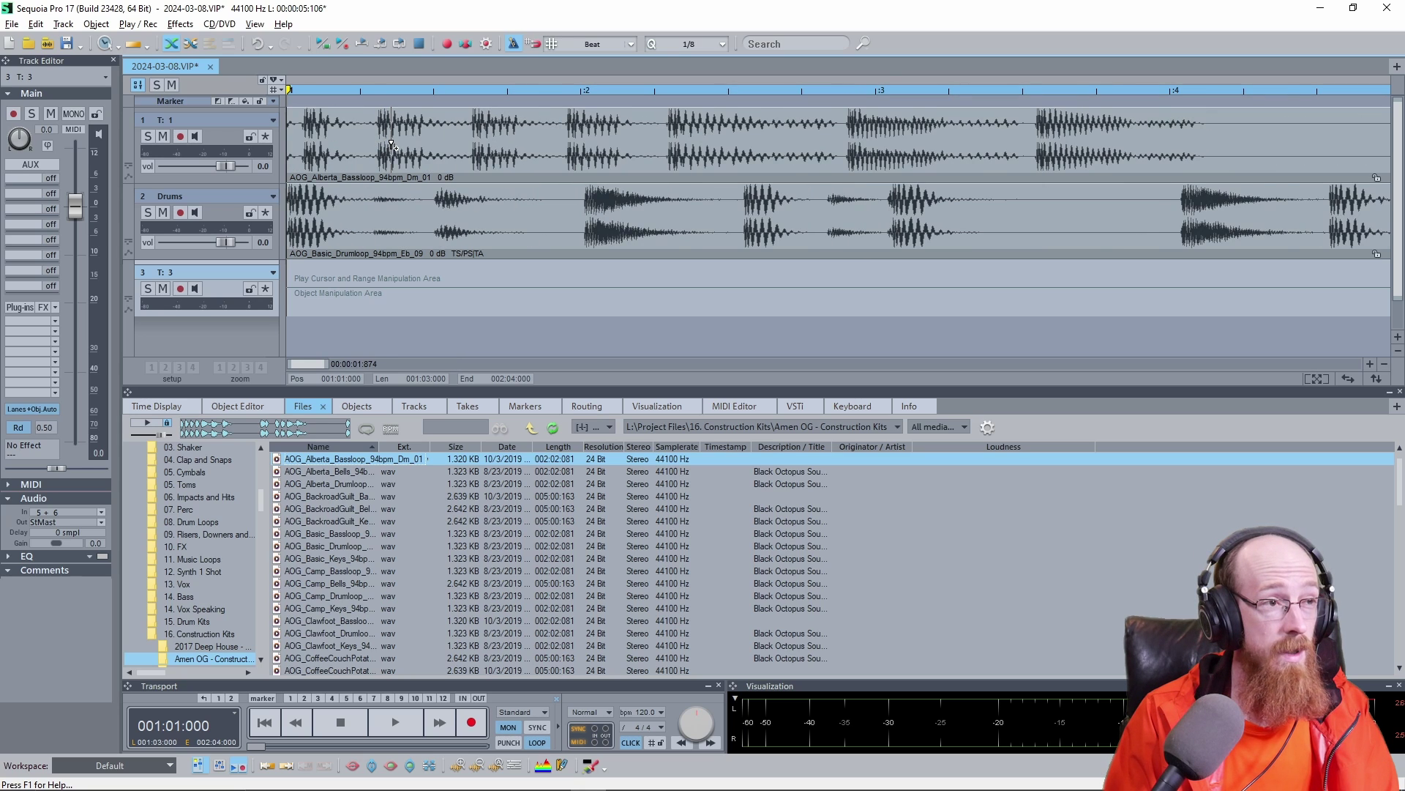
scroll(396, 146, right, 3)
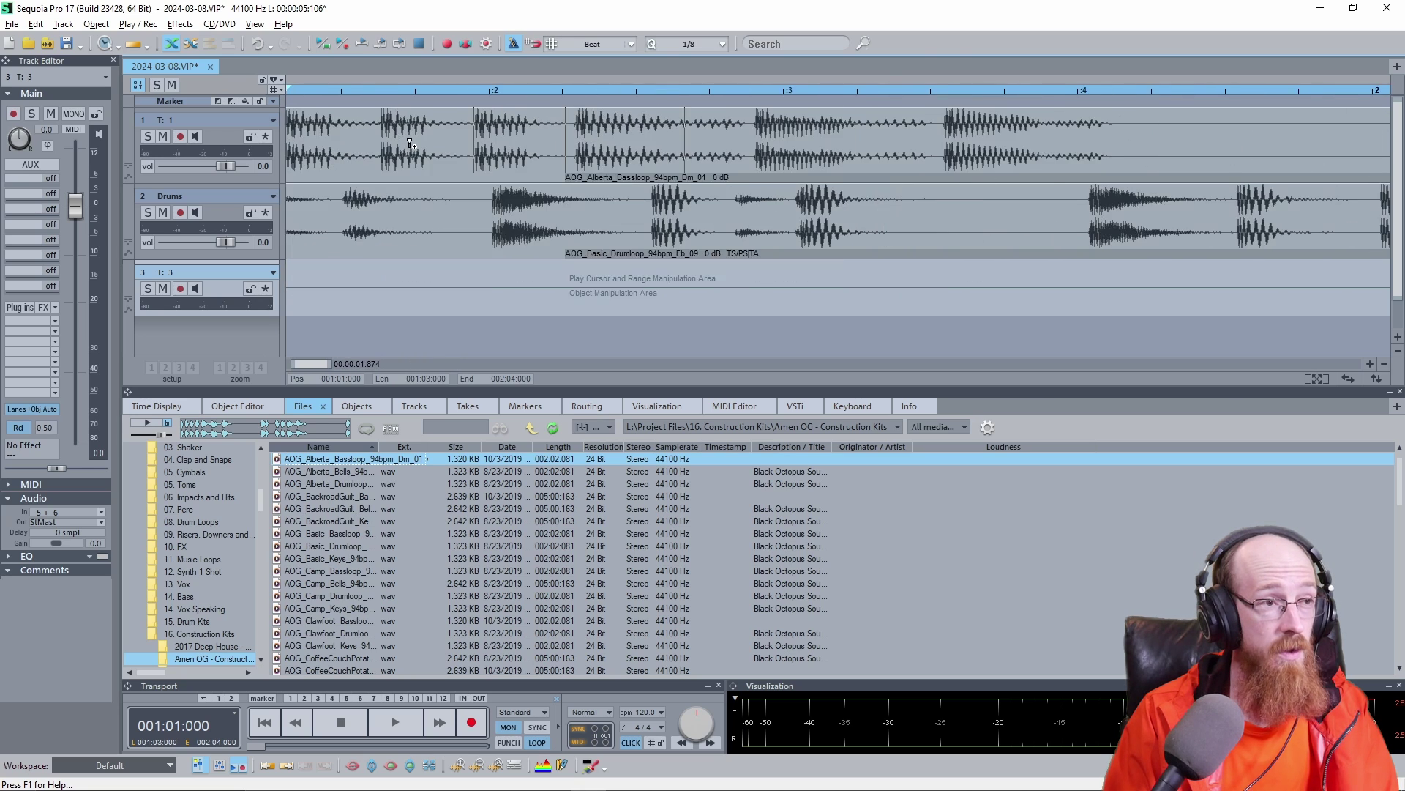
scroll(413, 146, left, 3)
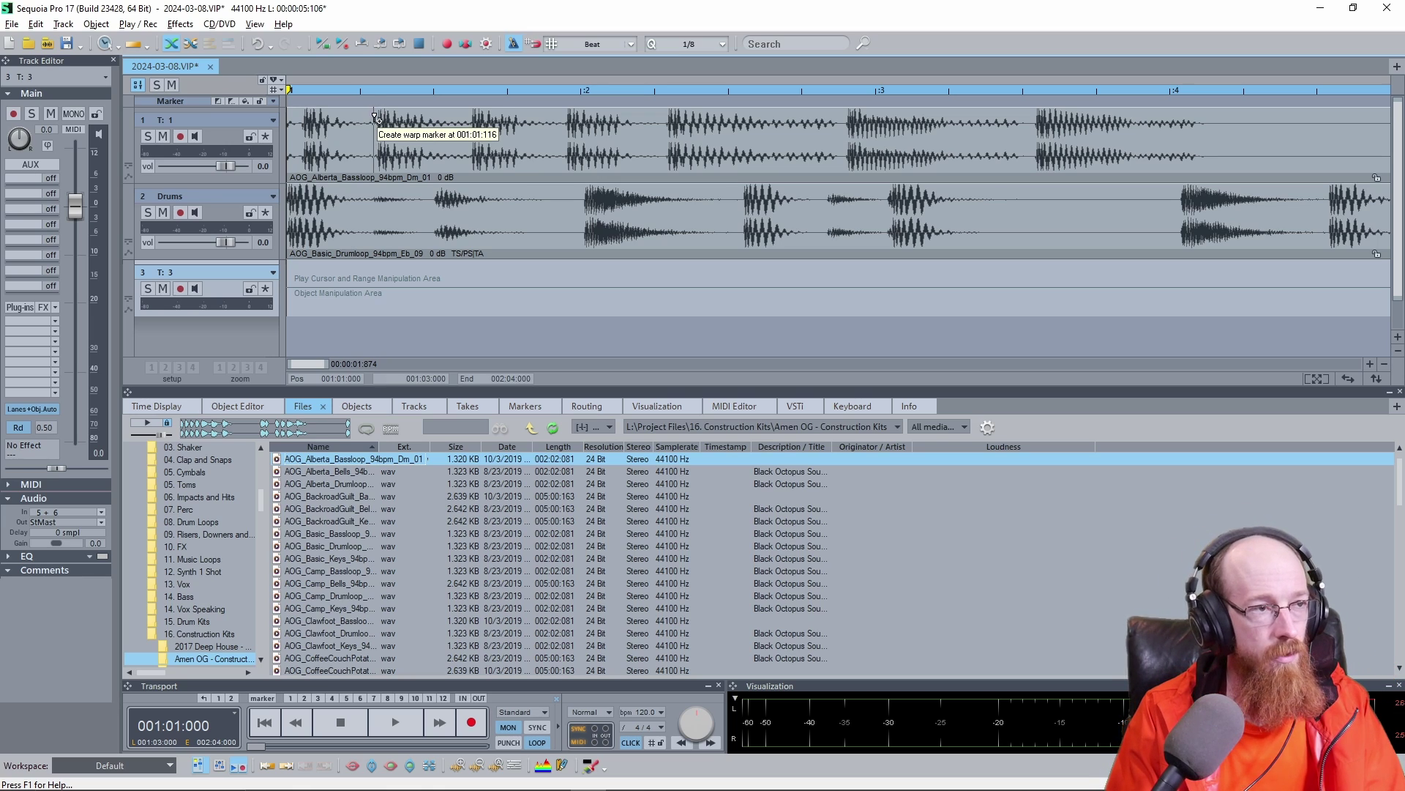
mouse_move(378, 117)
mouse_down()
mouse_move(358, 123)
mouse_move(431, 124)
mouse_up()
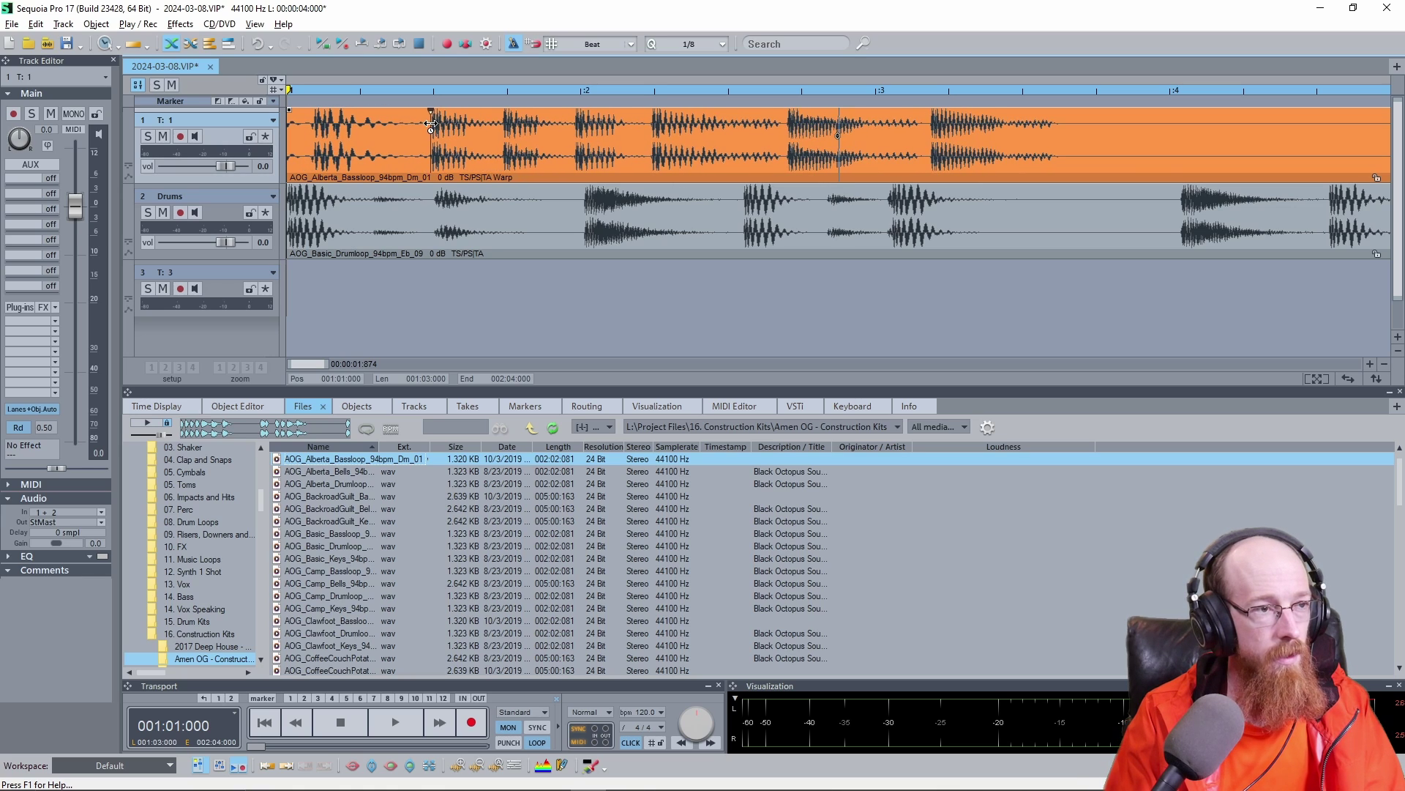
drag(313, 117, 286, 119)
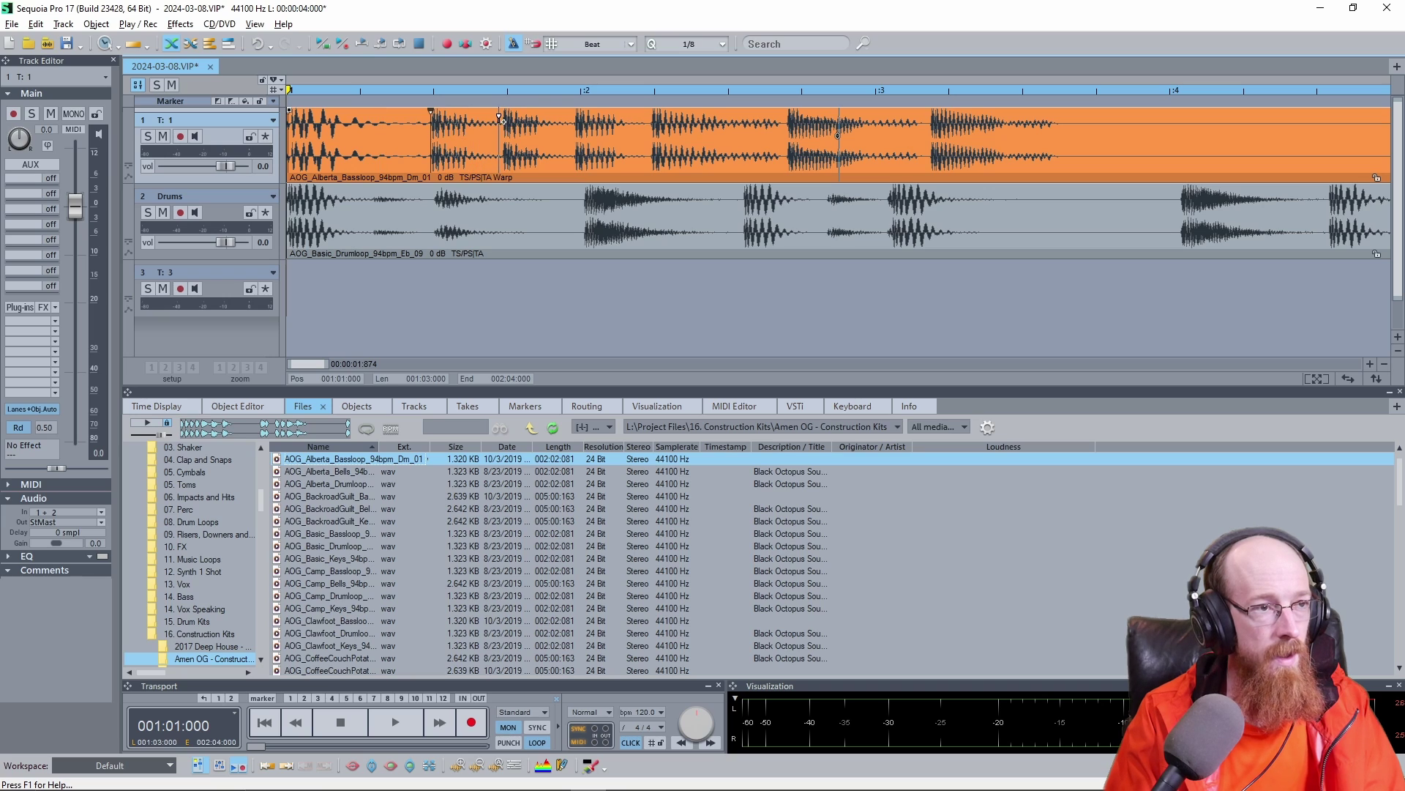
drag(498, 123, 744, 117)
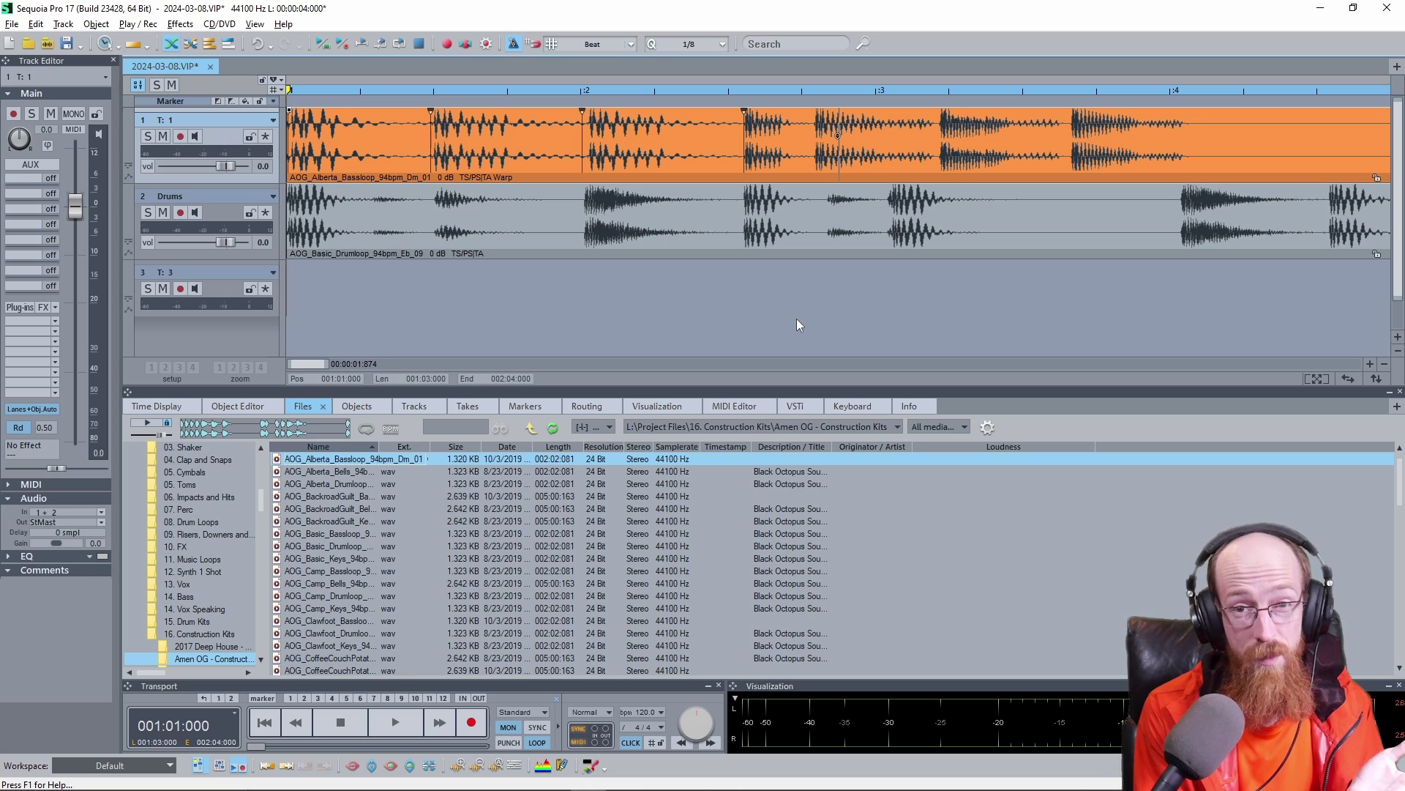
Add warp markers on bass notes in bars 2 to 4 and drag each onto its beat.
click(819, 119)
drag(817, 118, 885, 131)
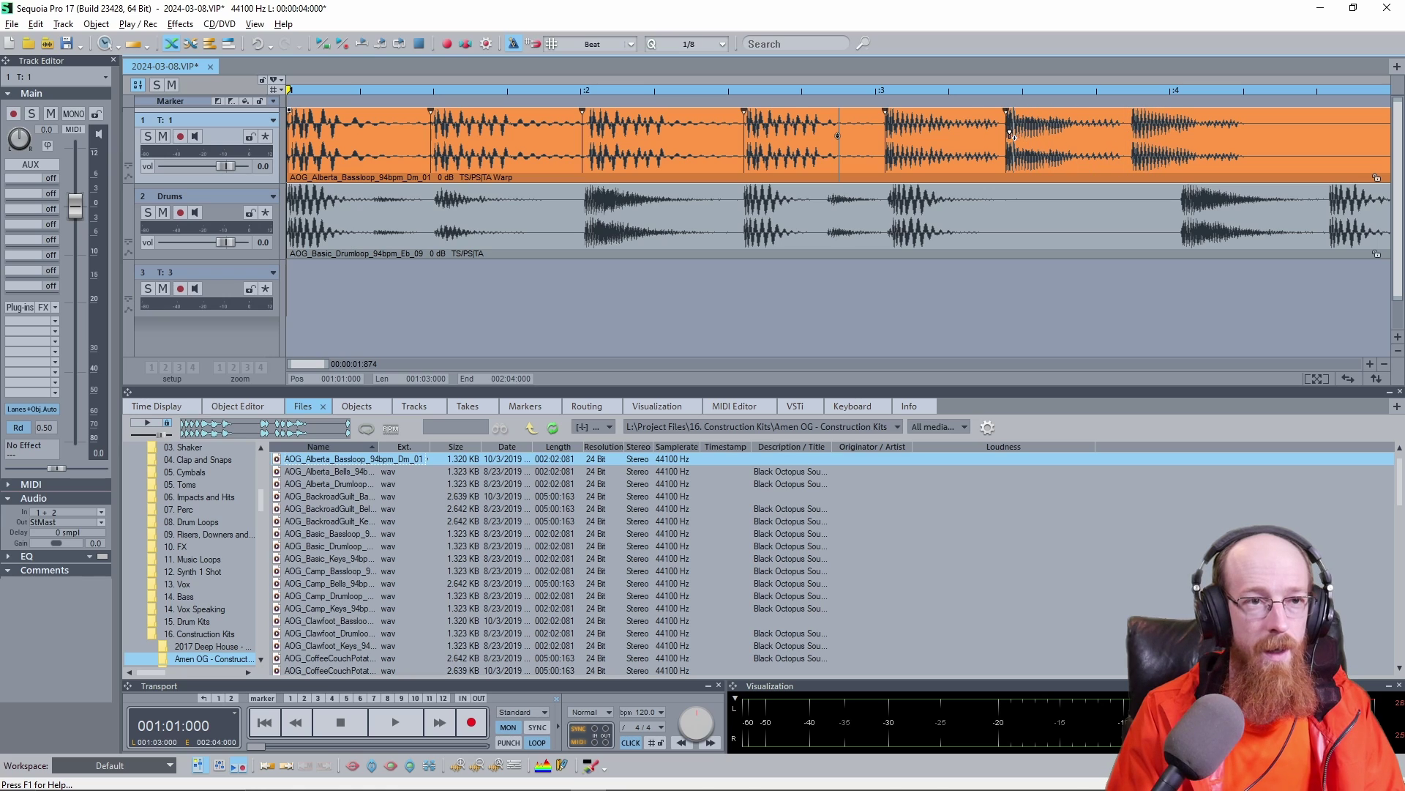
drag(1008, 119, 1198, 133)
click(1292, 114)
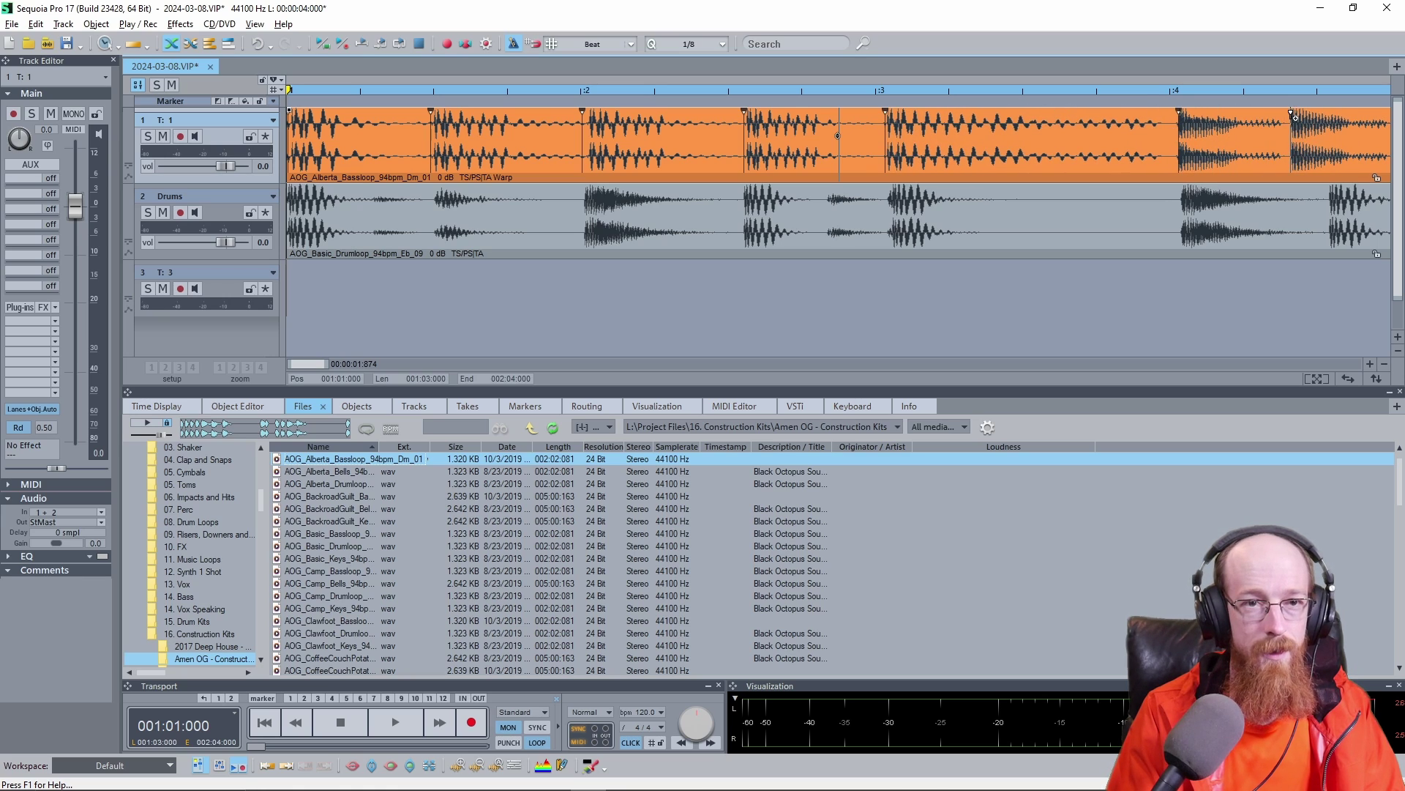
drag(1290, 120, 1329, 129)
Audition the bass against the drums and nudge the early and middle warp markers later.
scroll(716, 224, down, 2)
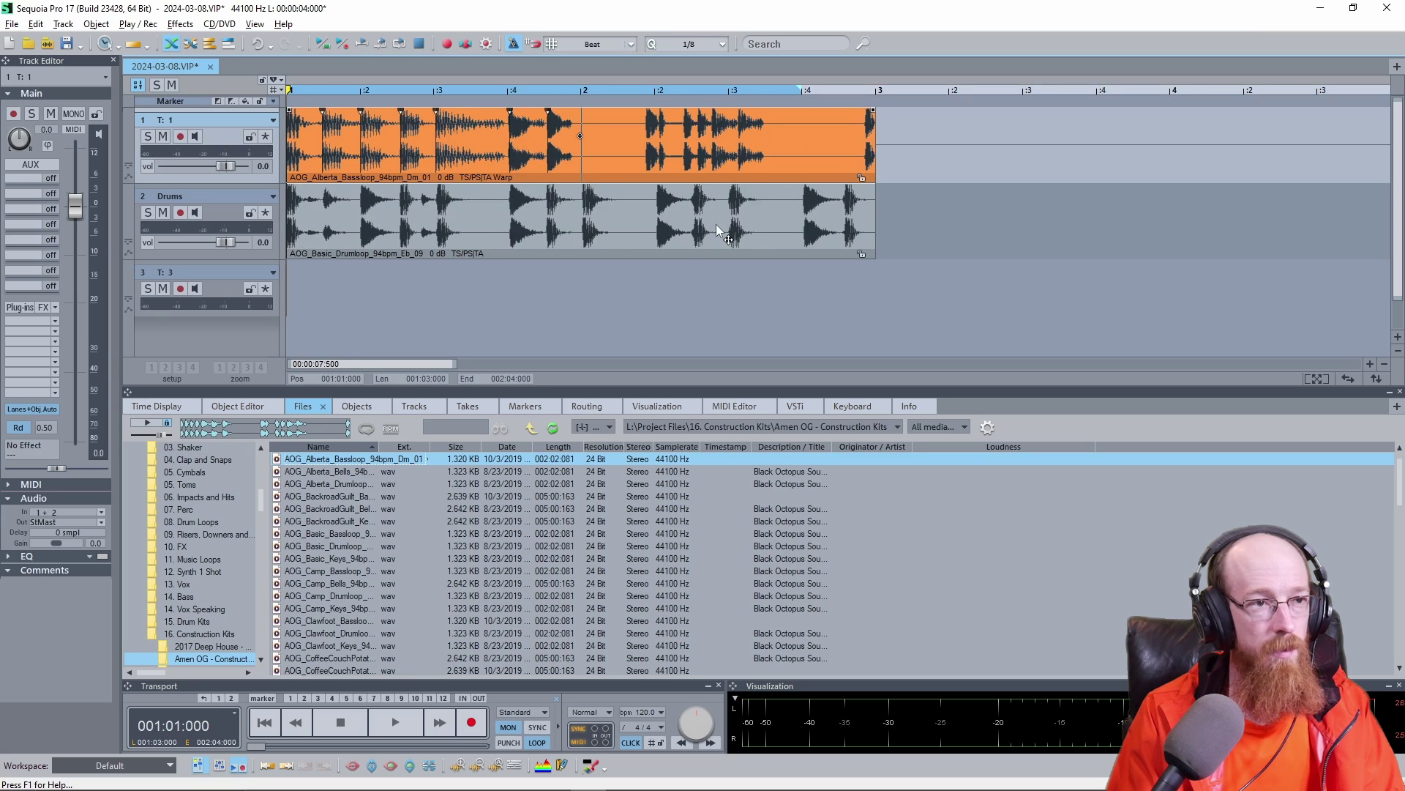
scroll(639, 218, up, 1)
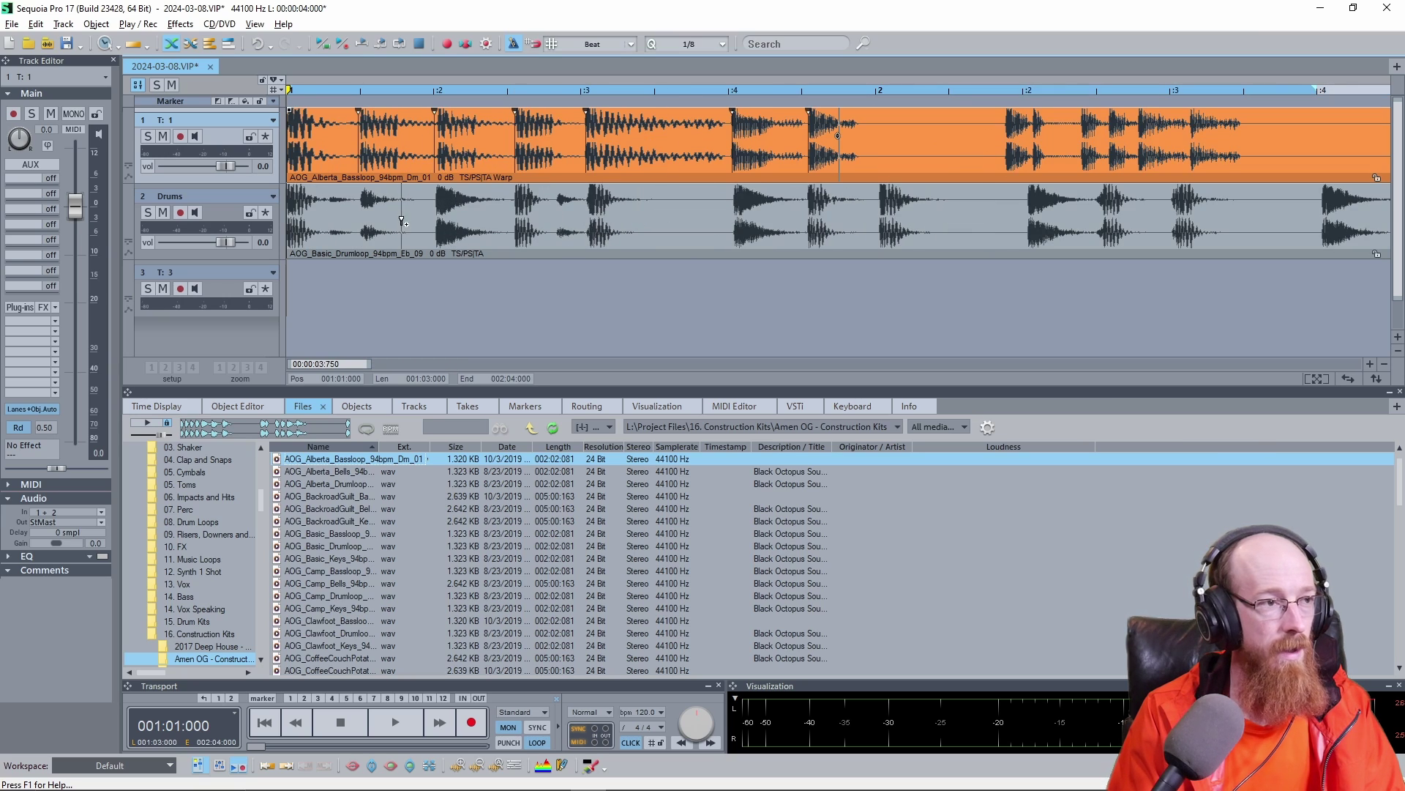
drag(327, 121, 475, 150)
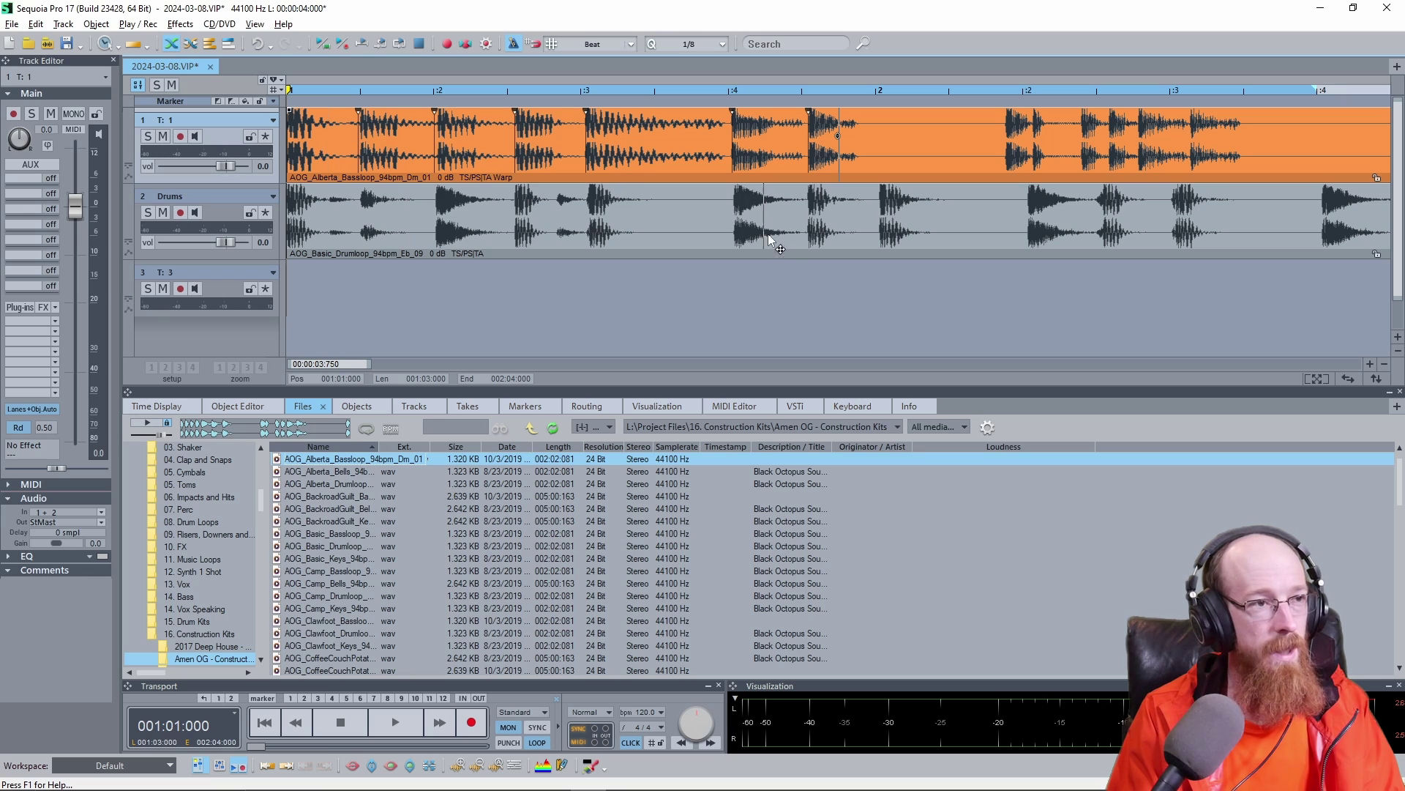
key(space)
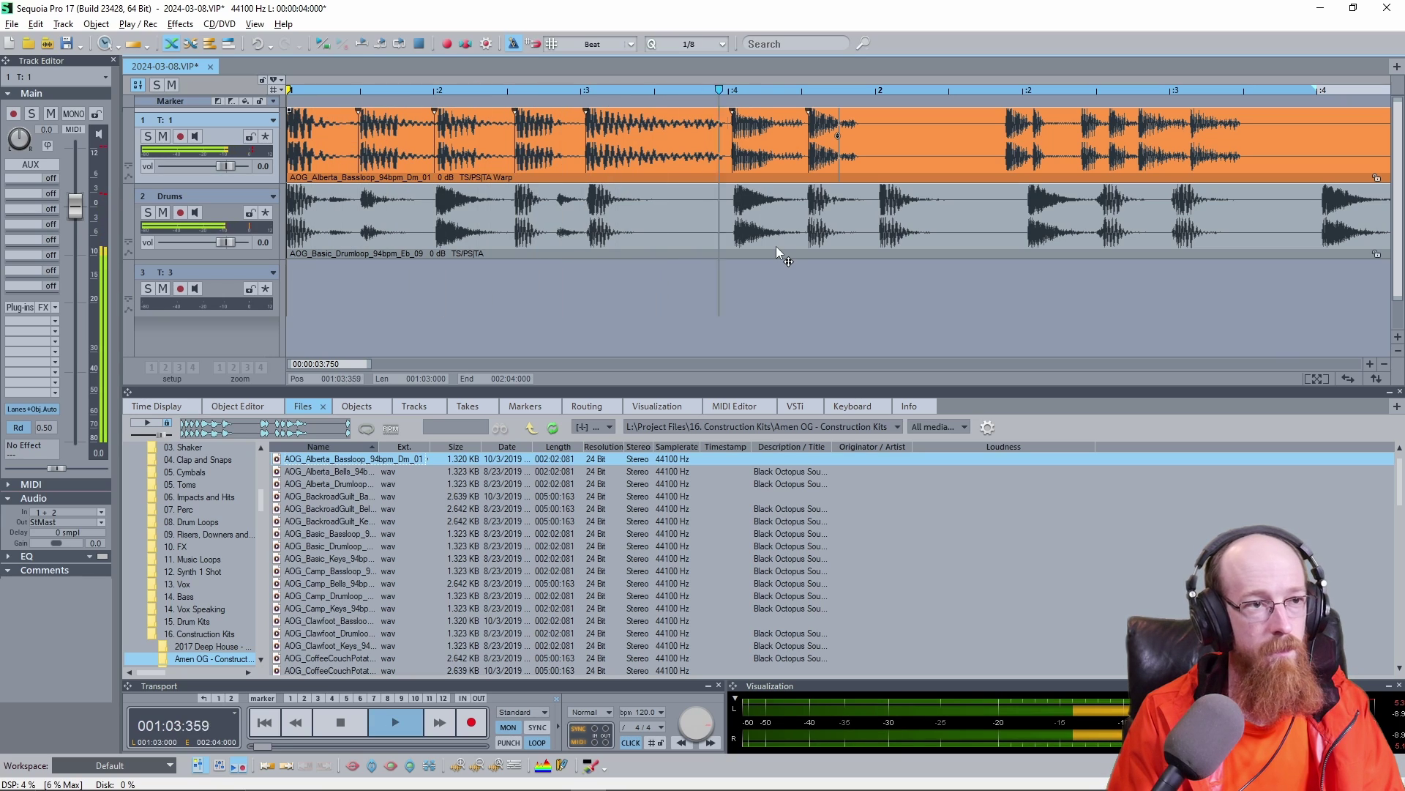
key(space)
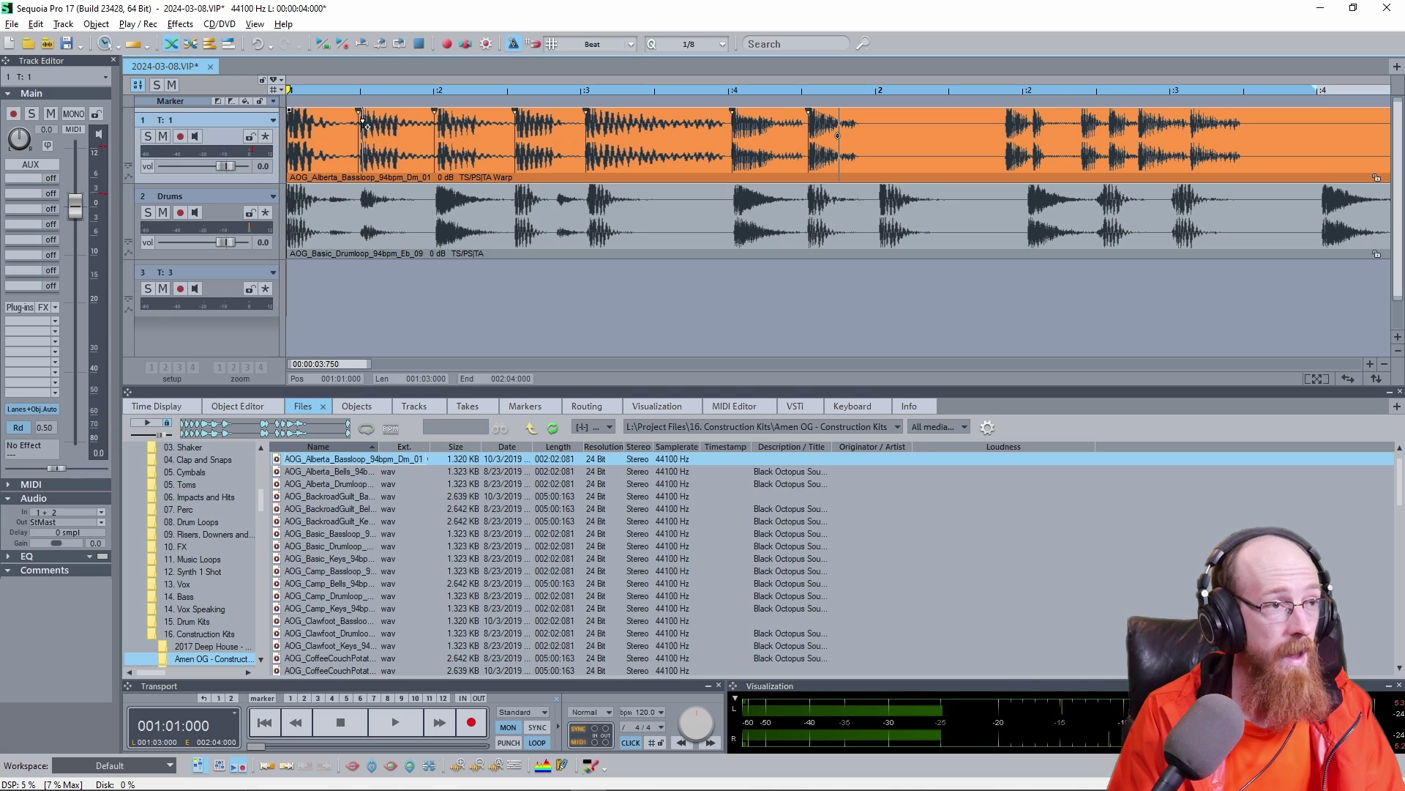
drag(363, 126, 361, 127)
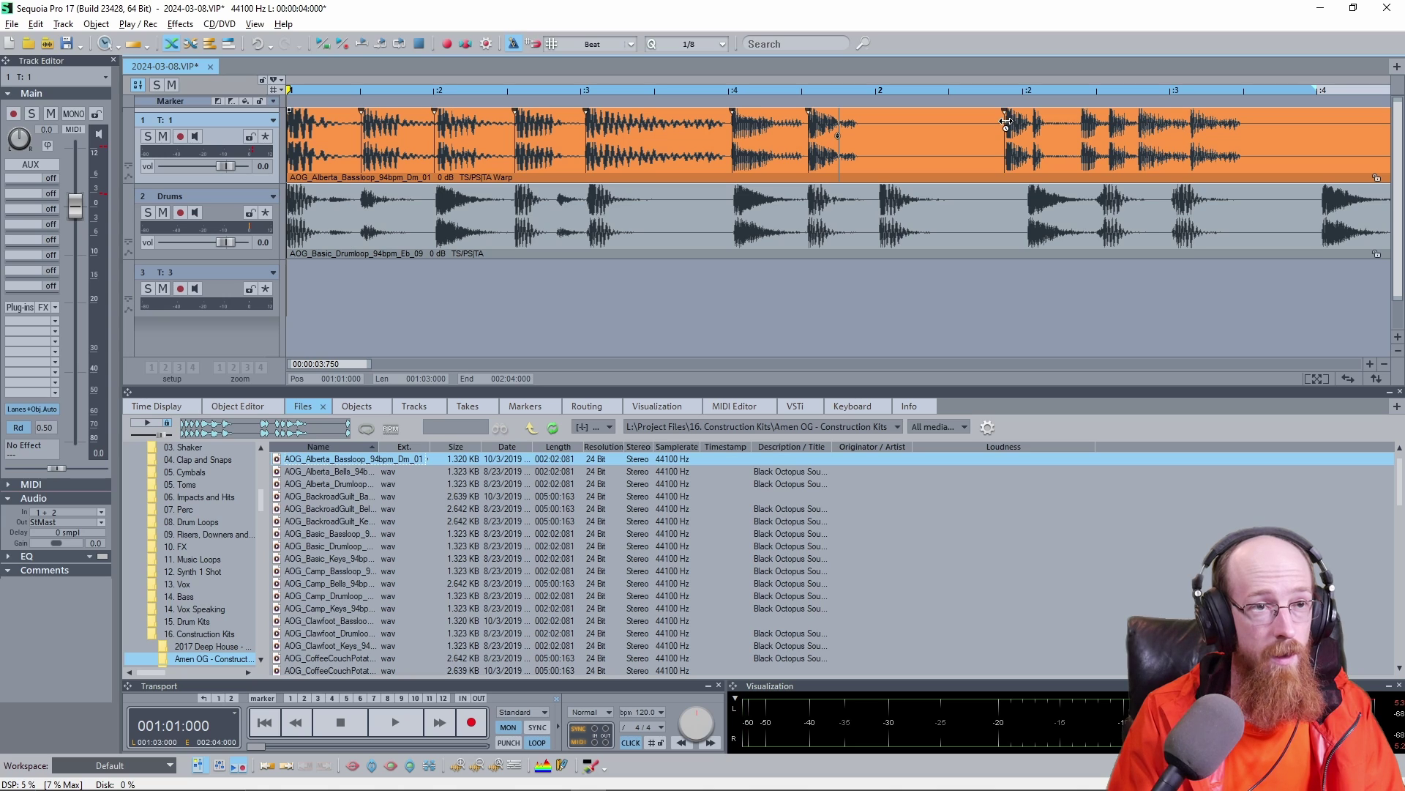
drag(1005, 121, 1098, 130)
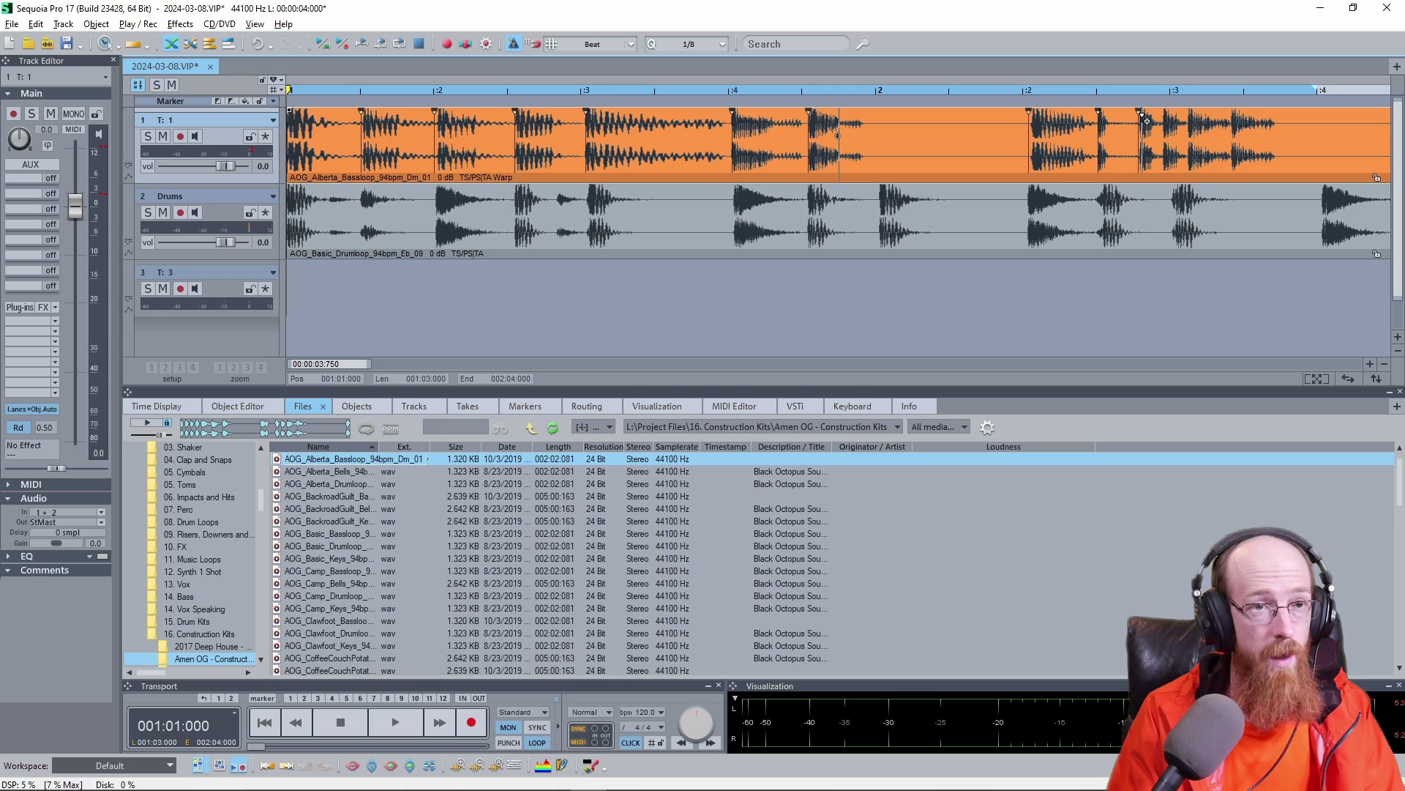
drag(1158, 117, 1172, 119)
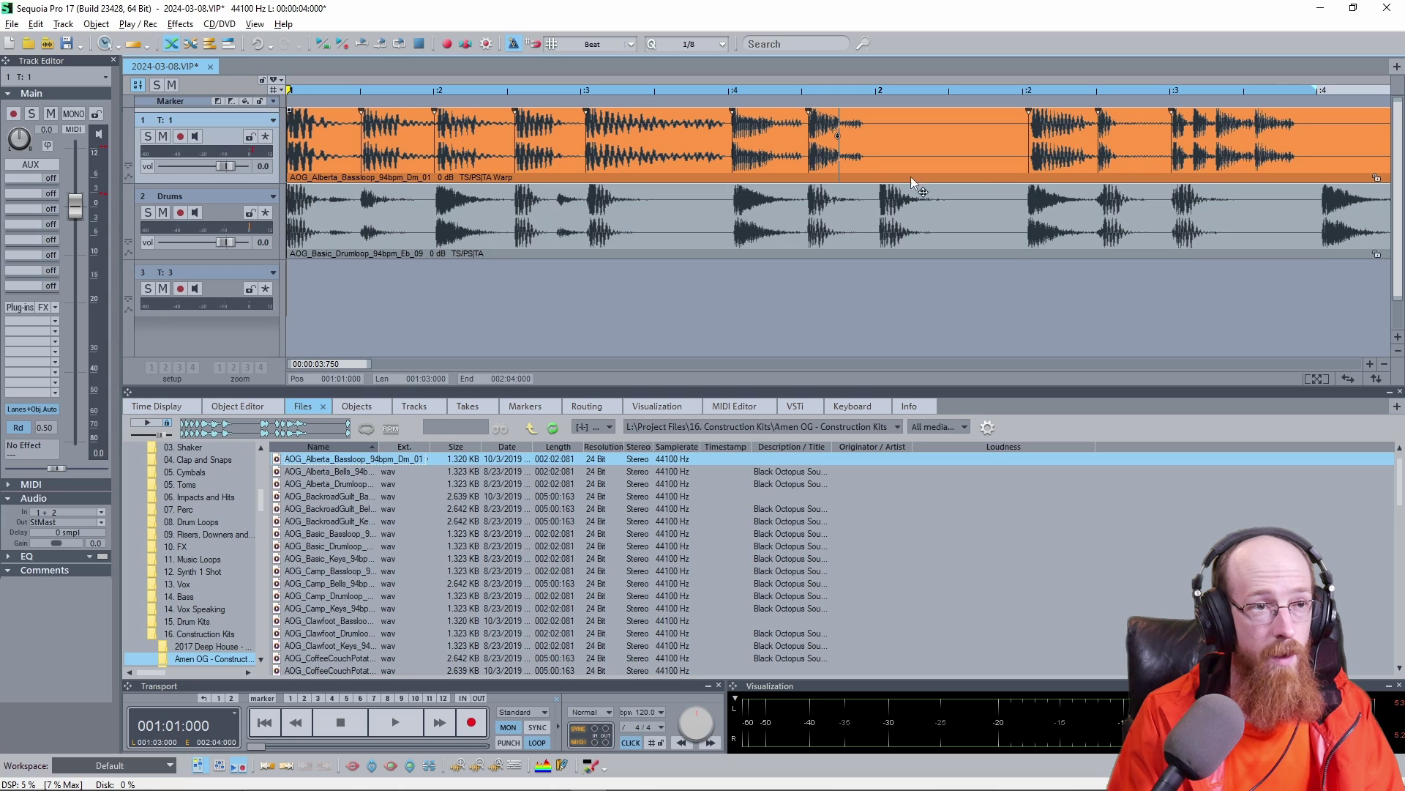
Add a warp marker near the loop end and stretch its note later, undoing the overshoot.
scroll(952, 172, right, 3)
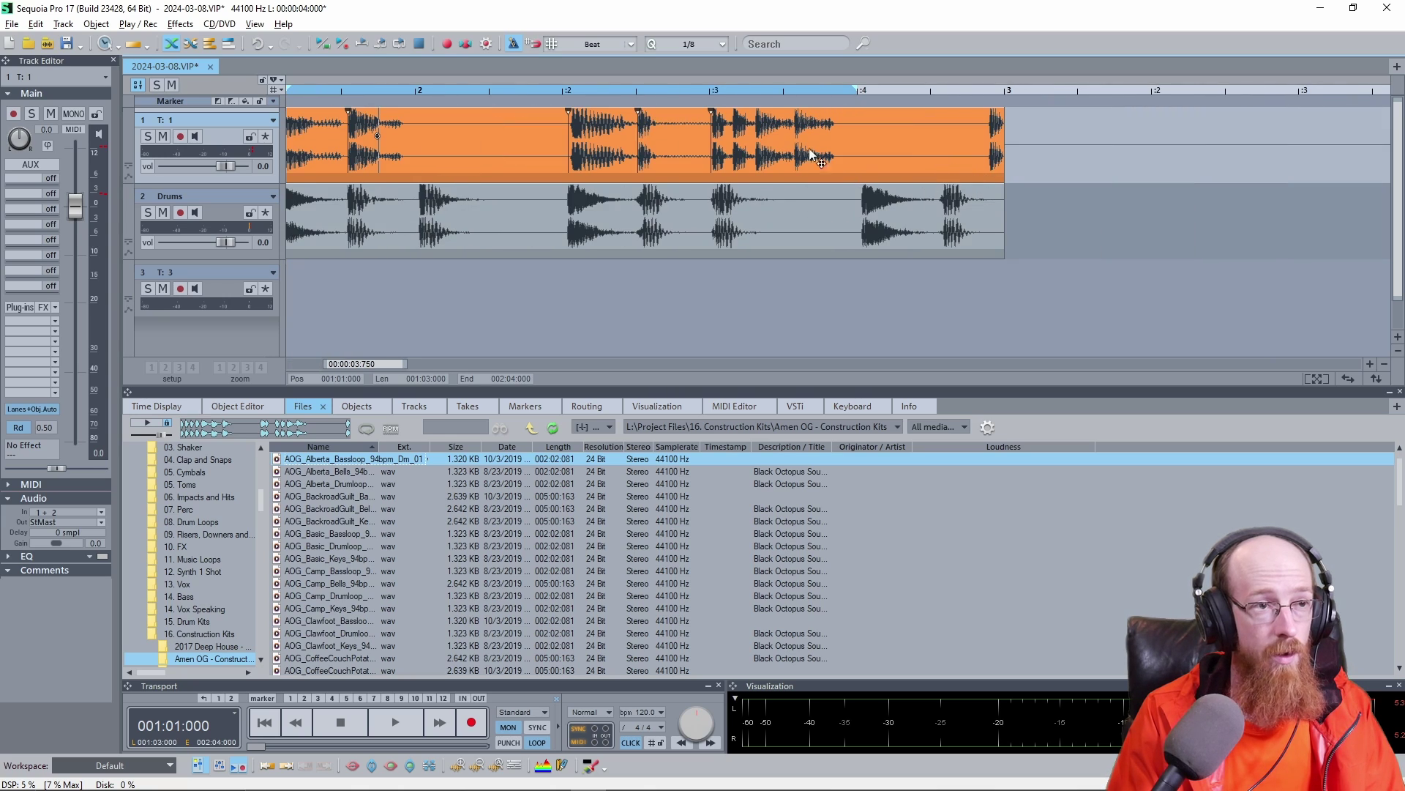
click(732, 118)
drag(732, 119, 864, 126)
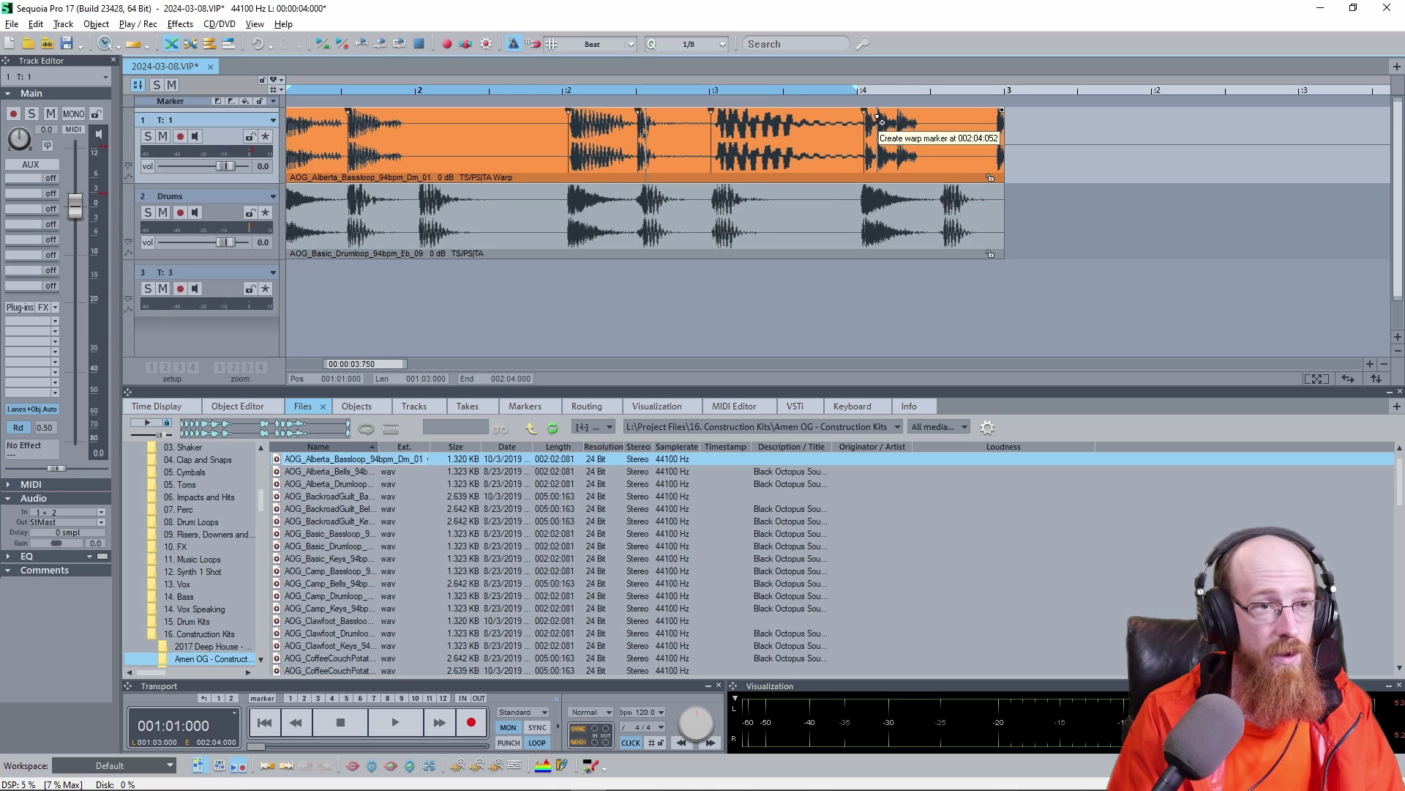
drag(881, 122, 950, 119)
key(ctrl+z)
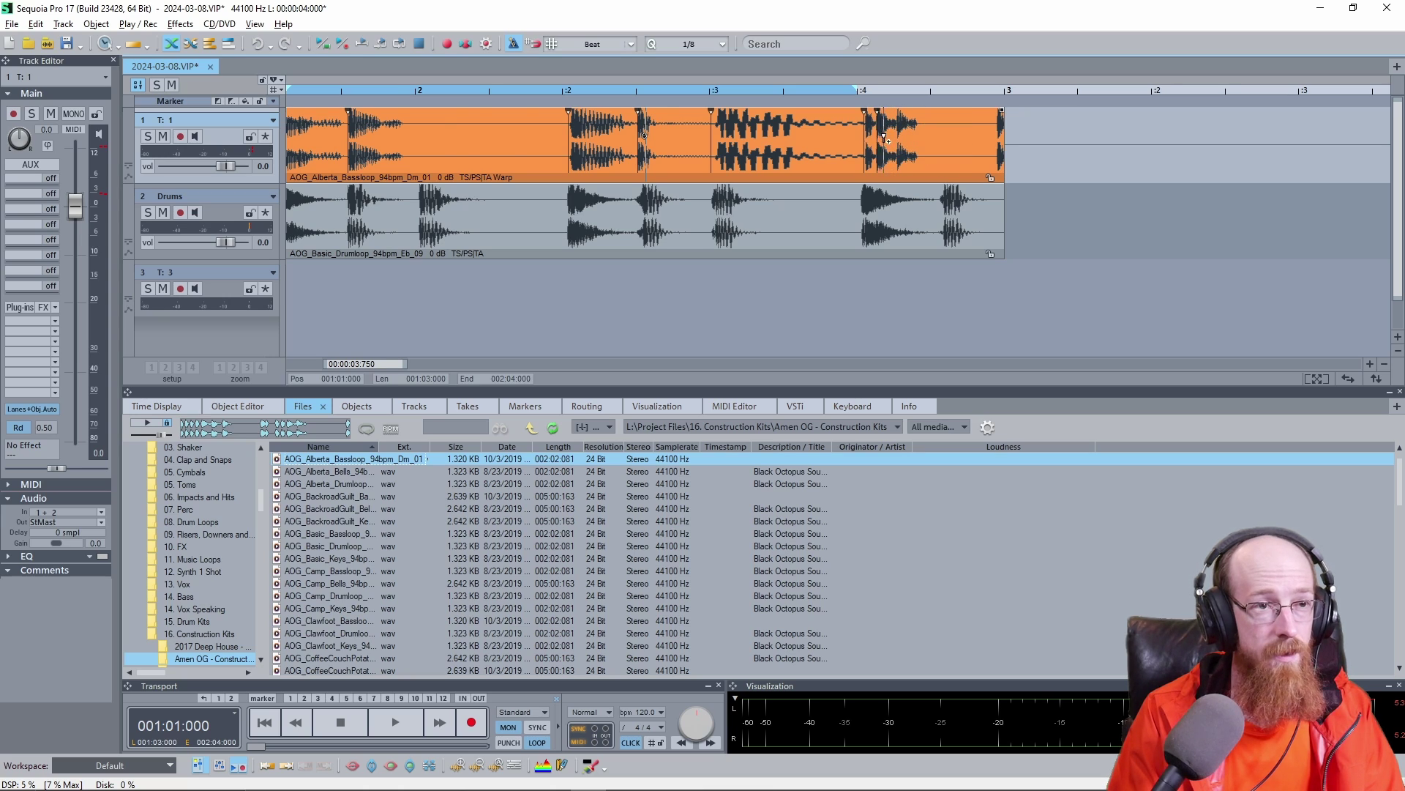
Zoom in to fine-tune the final warp markers, stretching the last bass note toward the loop end.
scroll(885, 138, up, 3)
scroll(896, 152, up, 2)
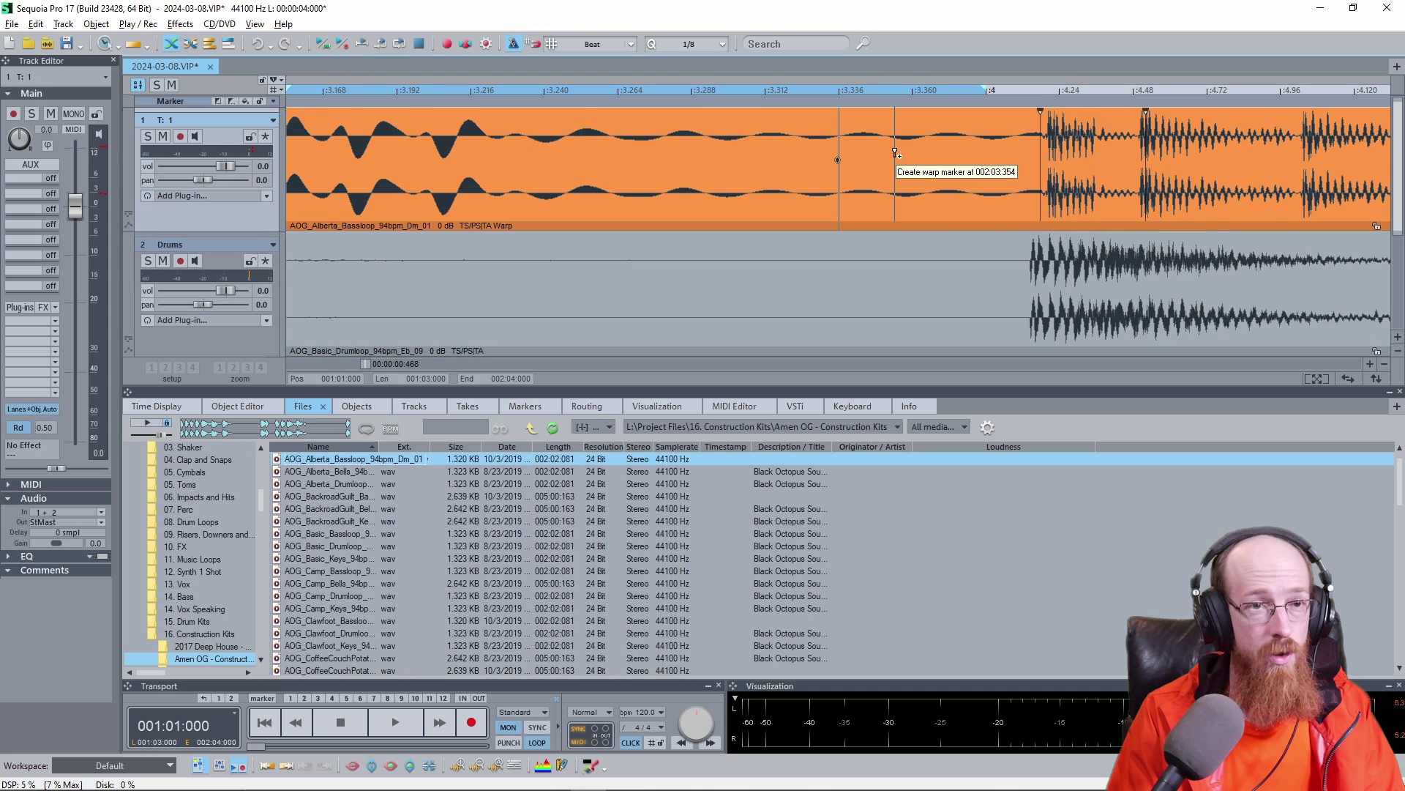
scroll(898, 155, right, 3)
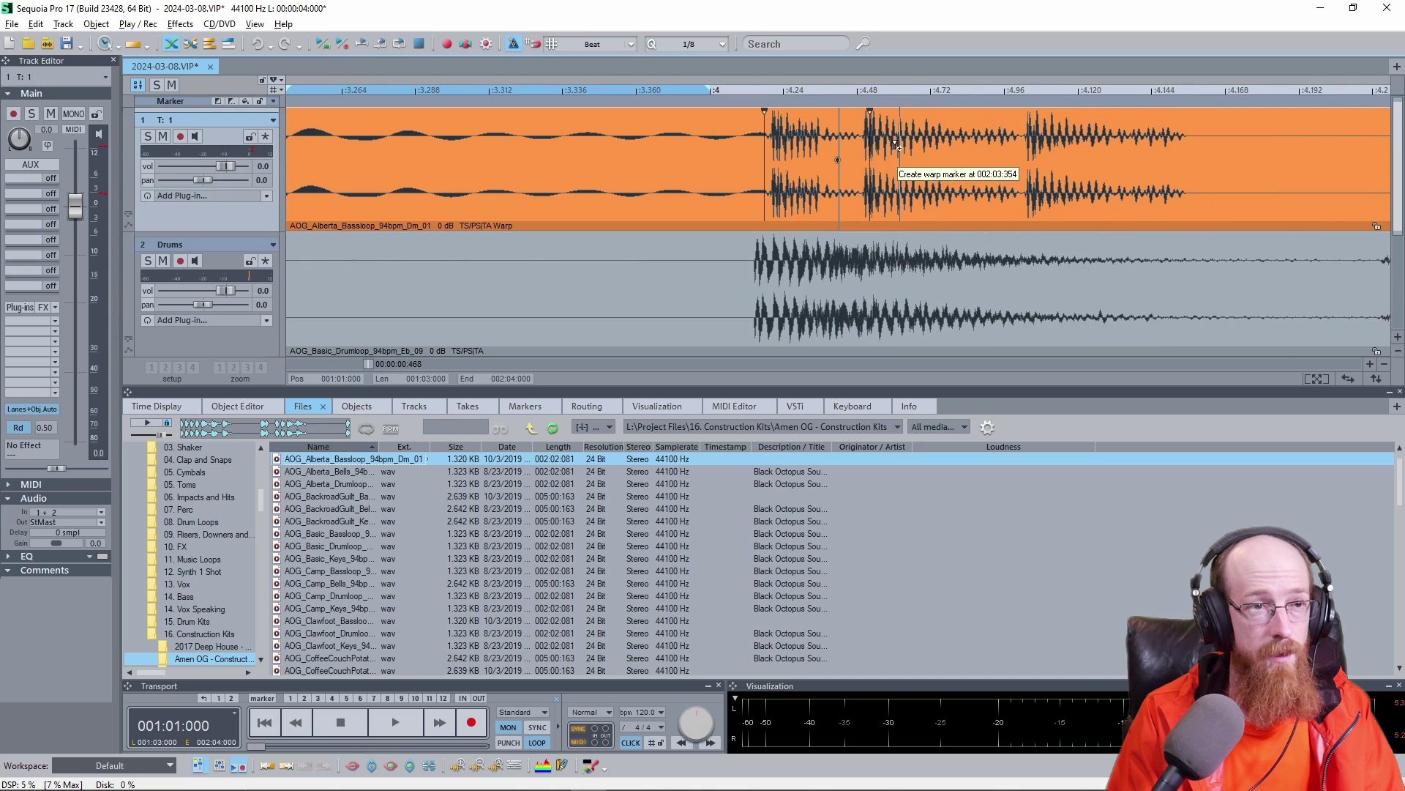
mouse_move(865, 123)
mouse_down()
mouse_move(842, 123)
mouse_move(864, 123)
mouse_up()
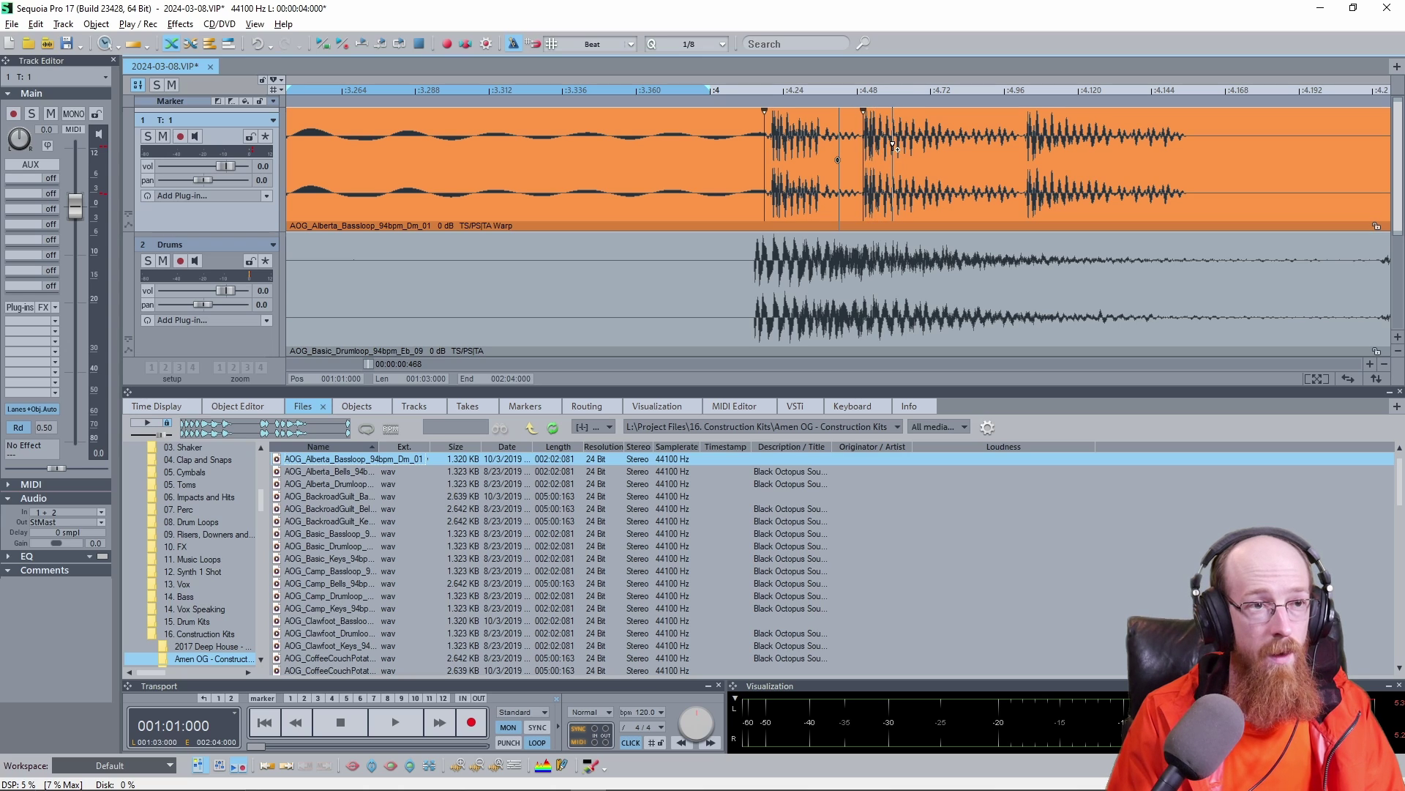
scroll(898, 145, down, 2)
scroll(888, 151, right, 3)
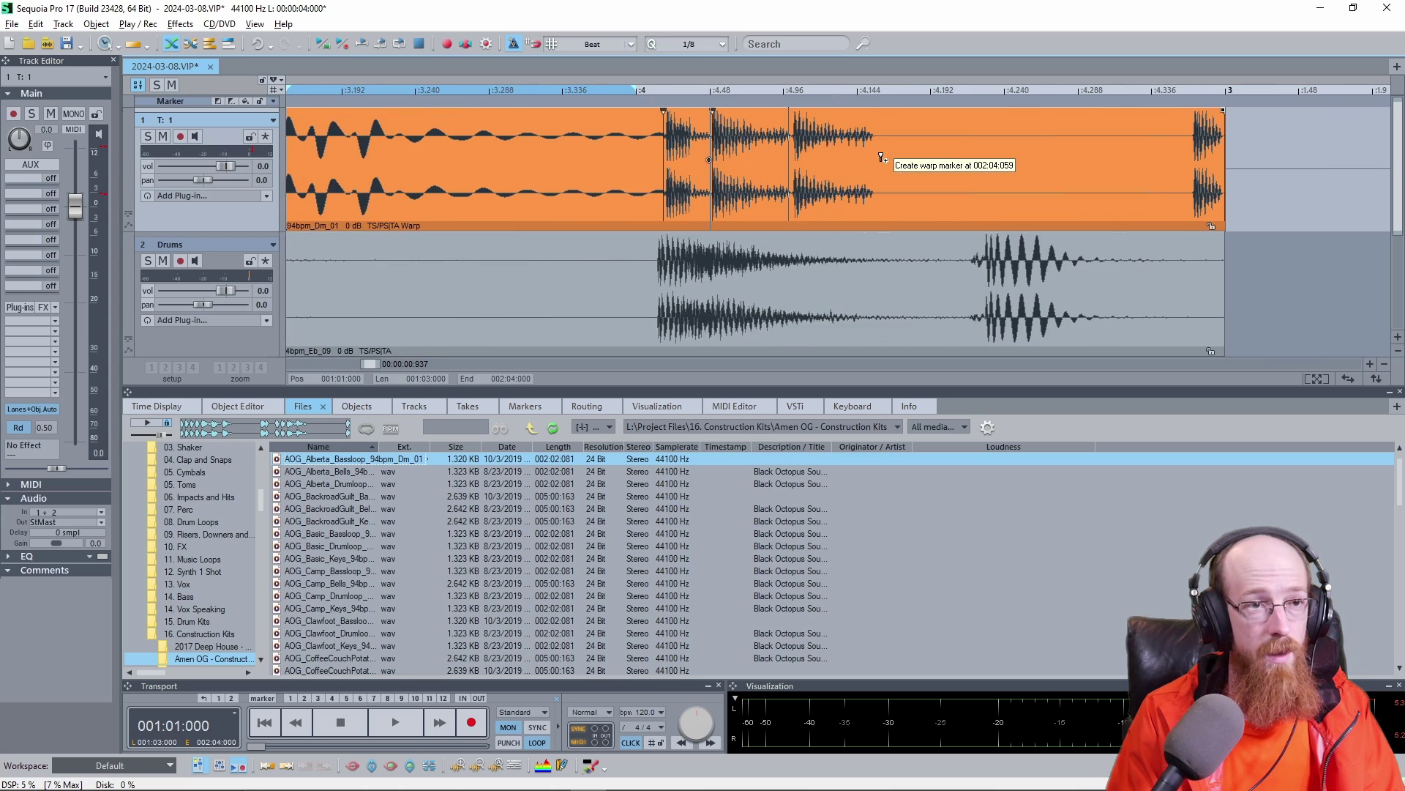
drag(713, 125, 982, 130)
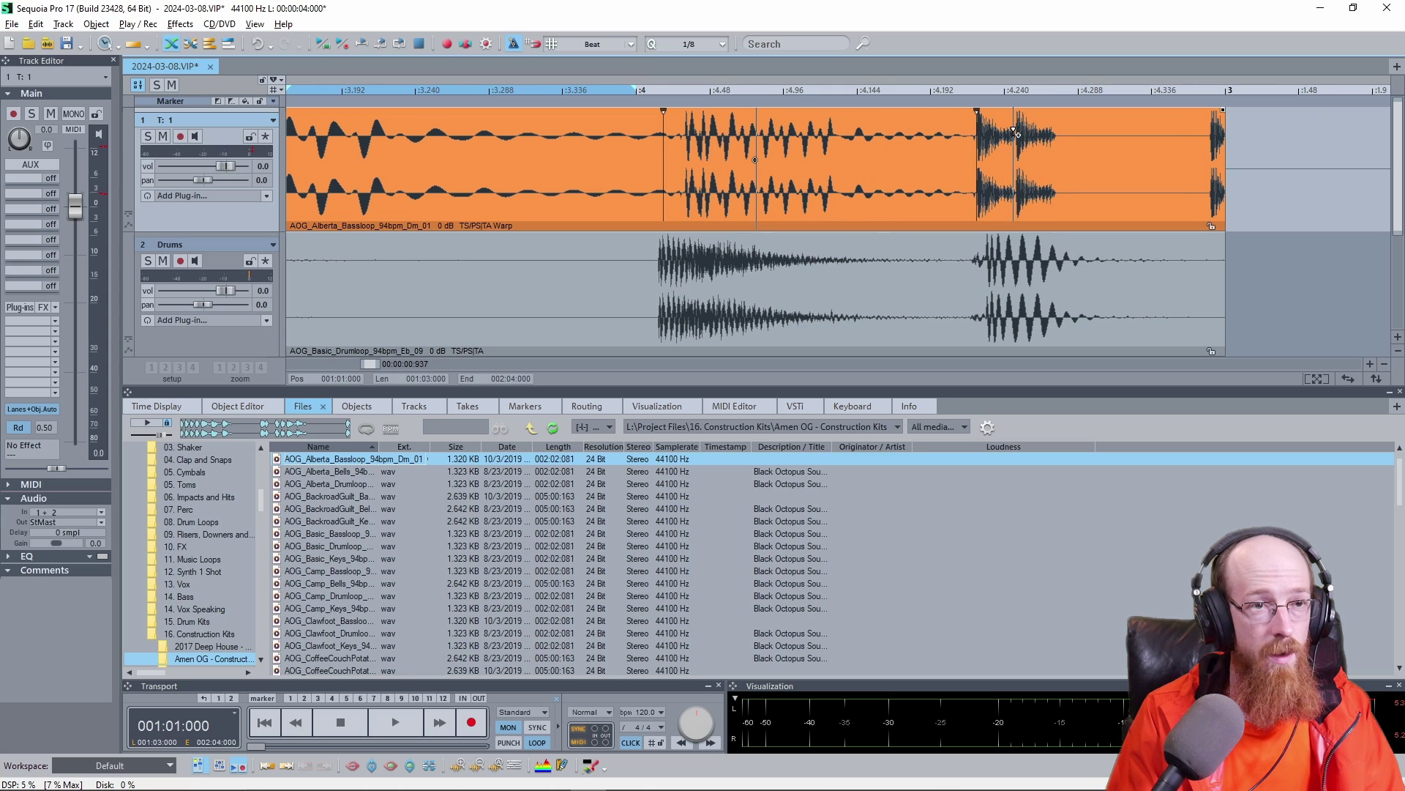
drag(1018, 129, 1101, 126)
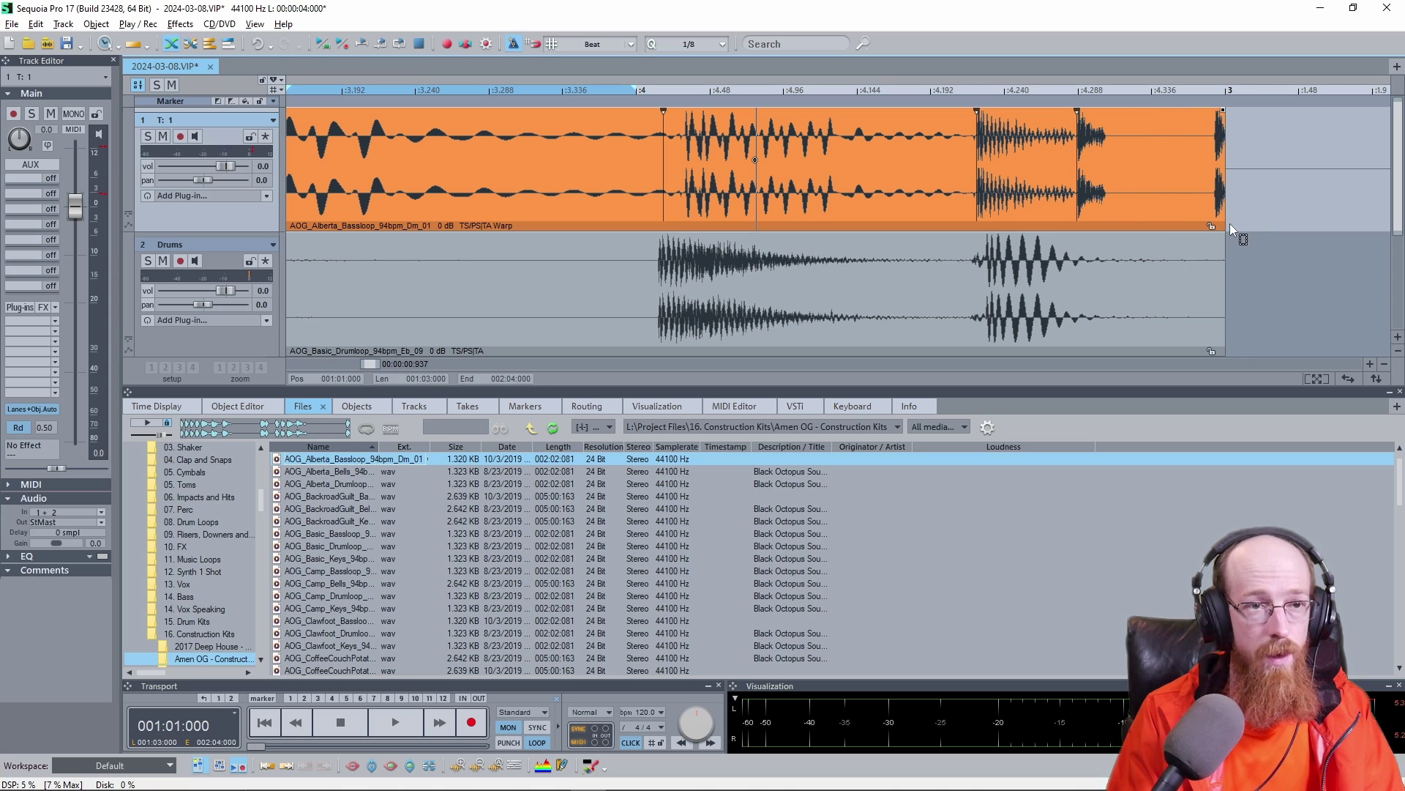
Re-stretch the bass notes between two warp markers and toggle grid snapping.
scroll(779, 206, up, 1)
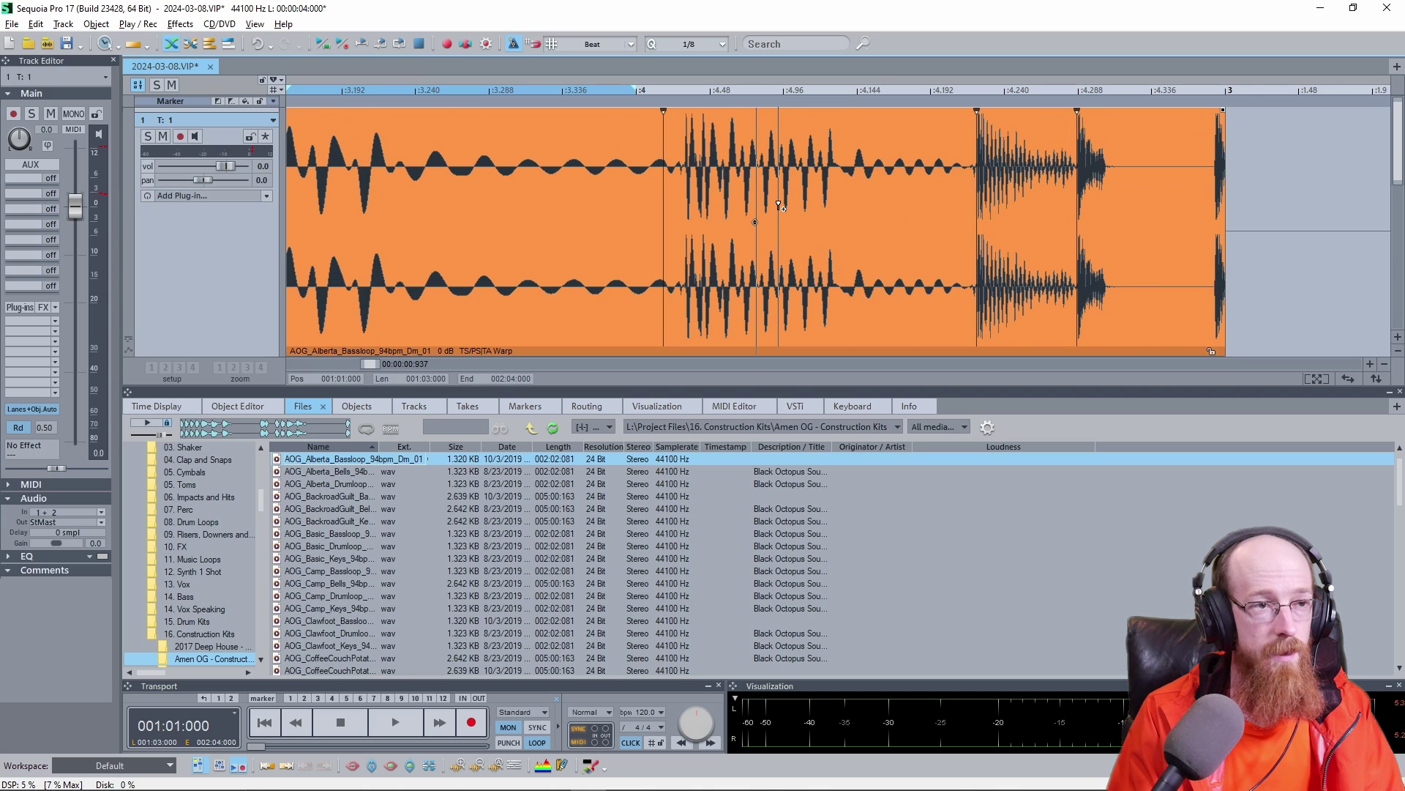
scroll(779, 206, down, 2)
scroll(771, 213, down, 1)
scroll(617, 227, down, 1)
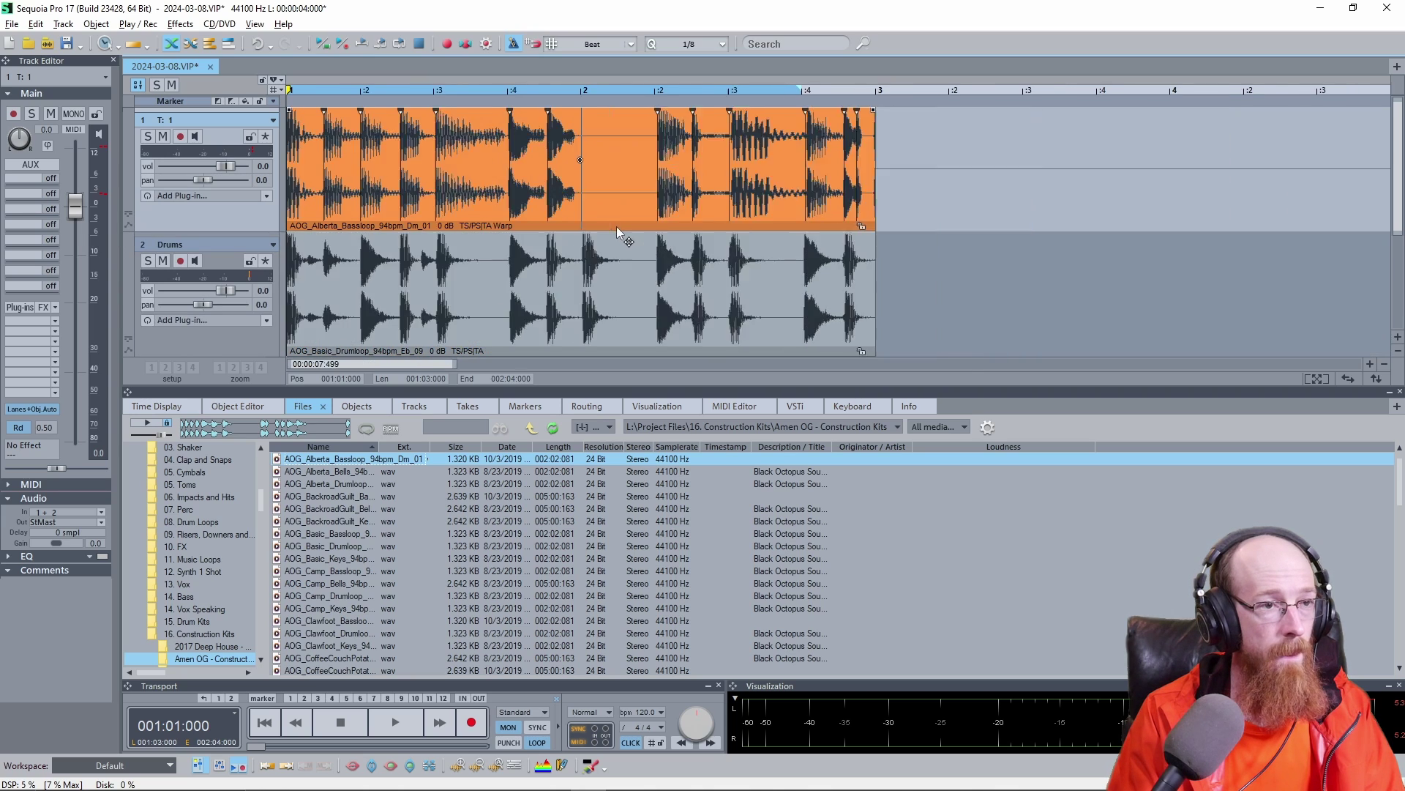
scroll(616, 227, down, 2)
scroll(483, 265, up, 2)
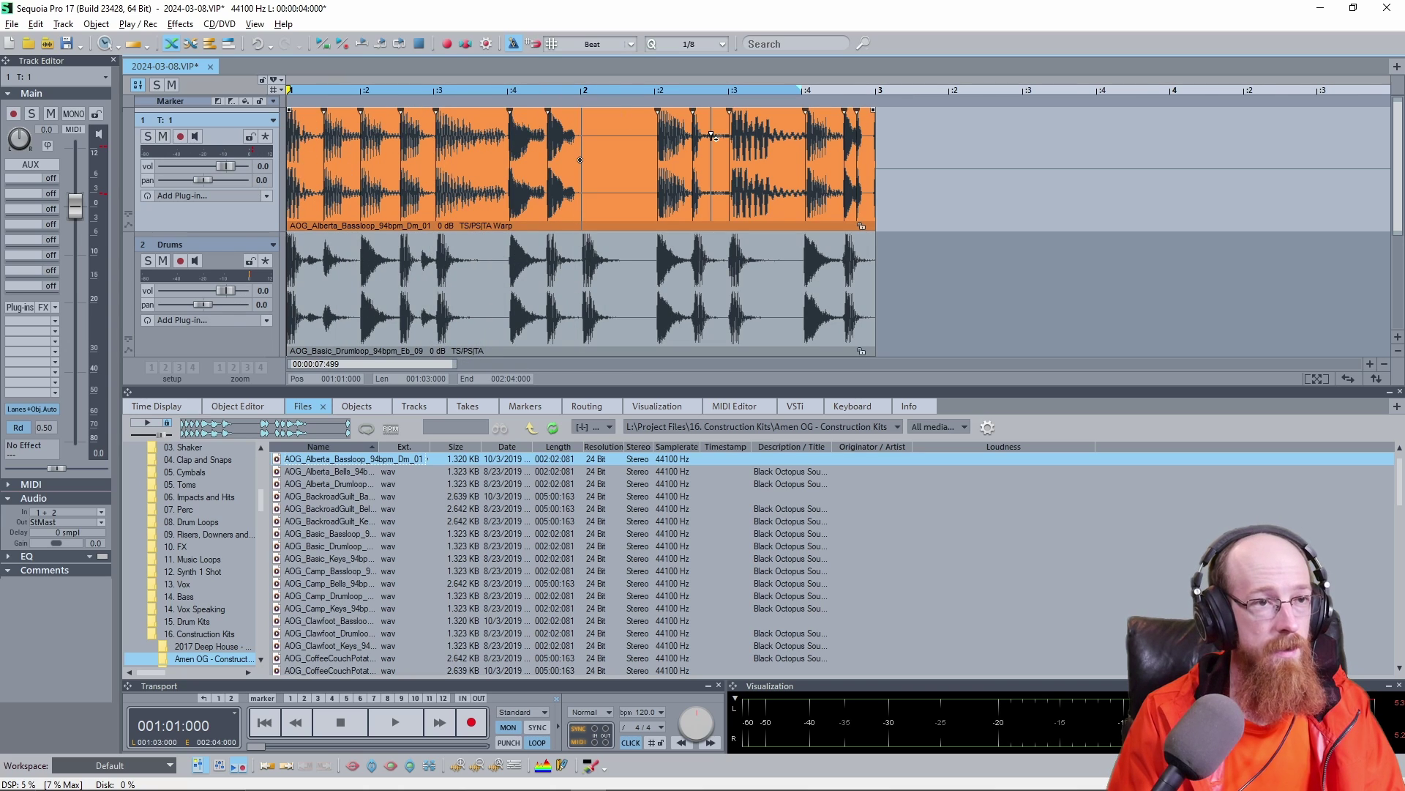
drag(712, 137, 877, 89)
click(531, 46)
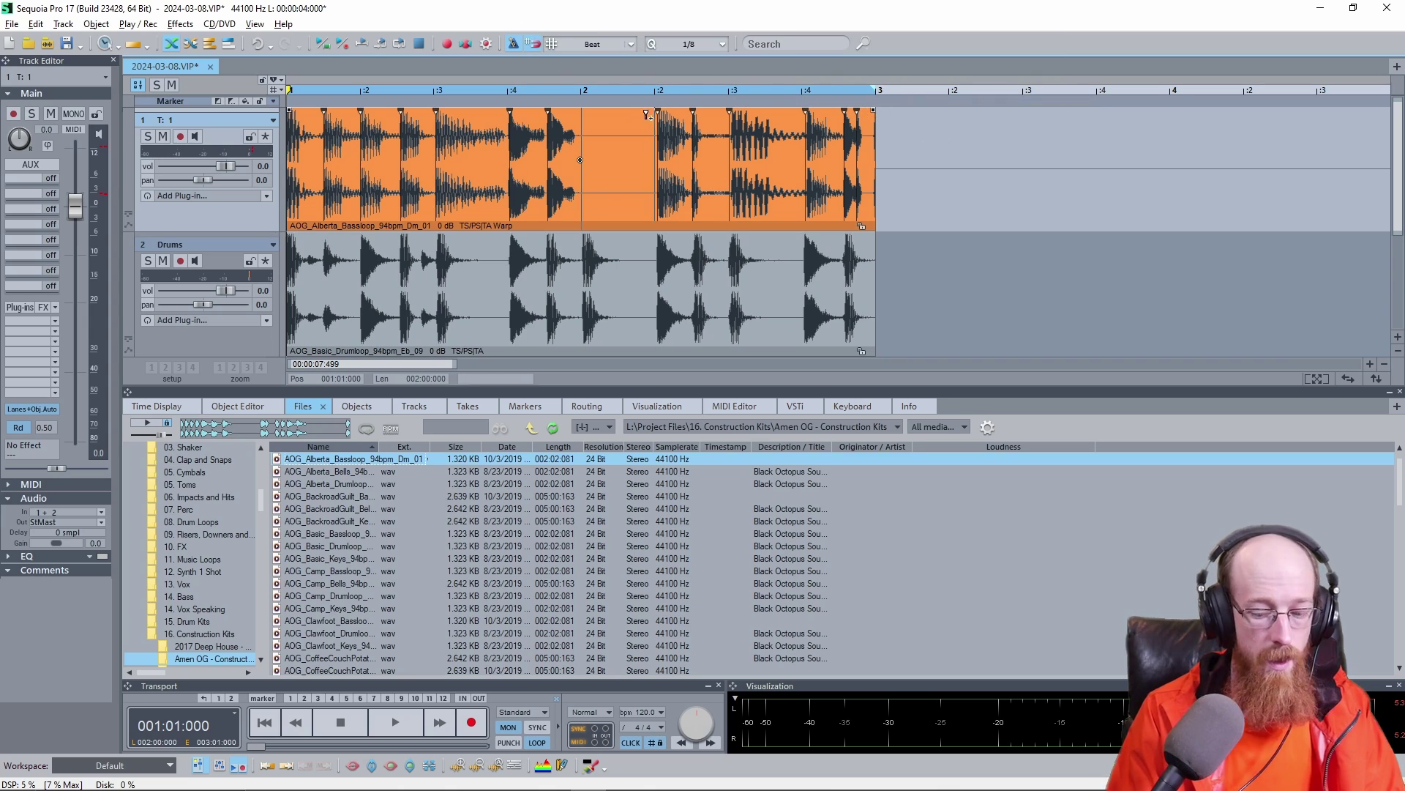
Play the looped section to check timing, then preview AOG_Basic_Bassloop_94bpm_Eb_08.
key(space)
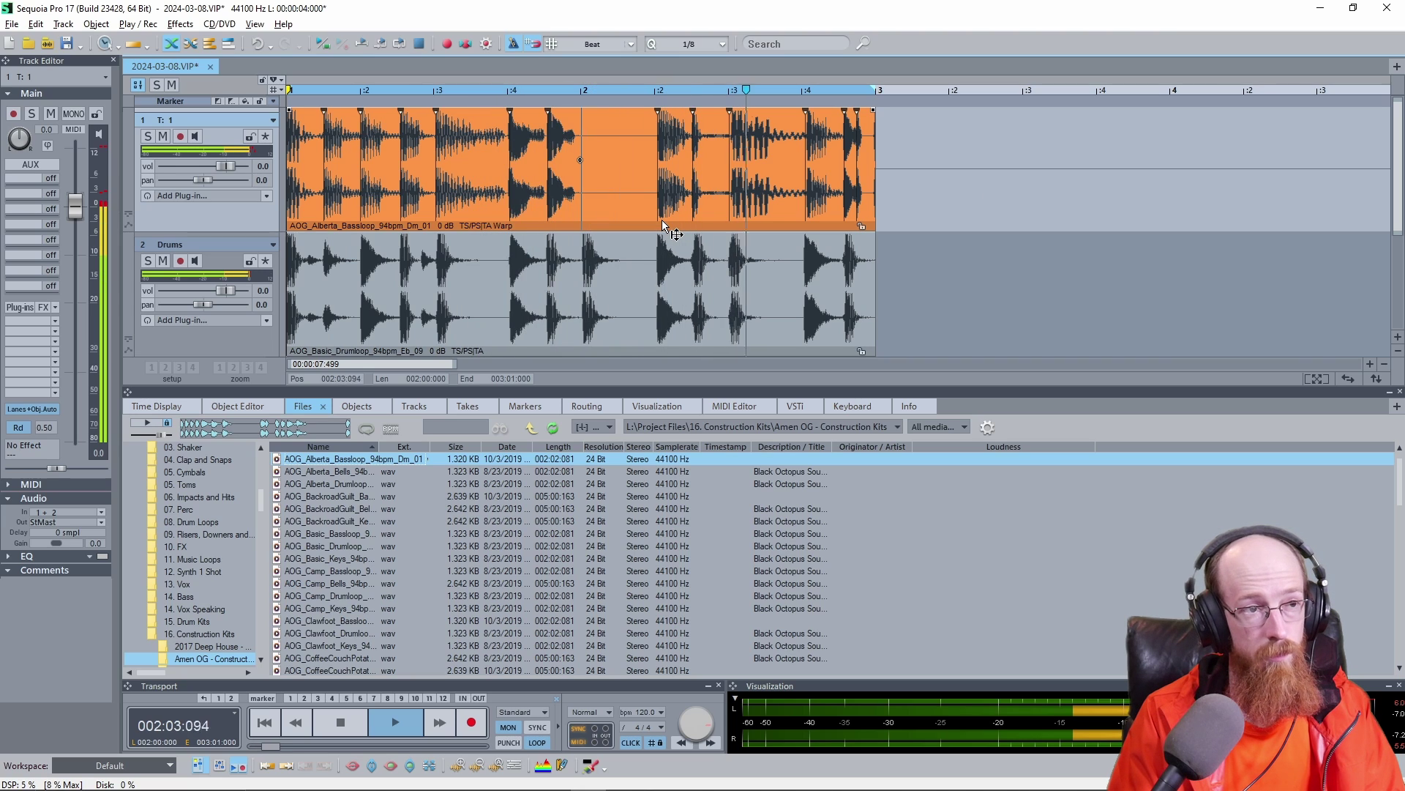
key(space)
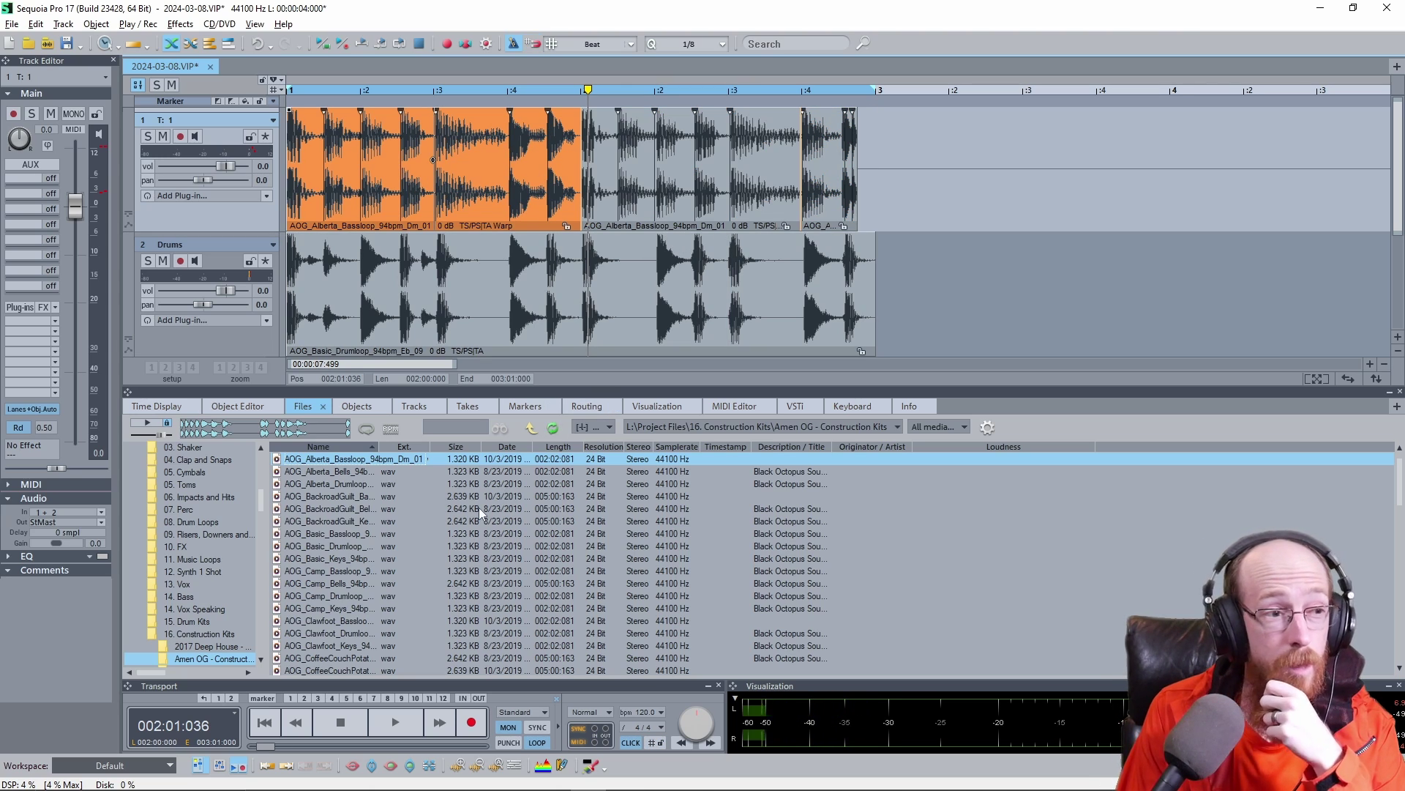
click(345, 533)
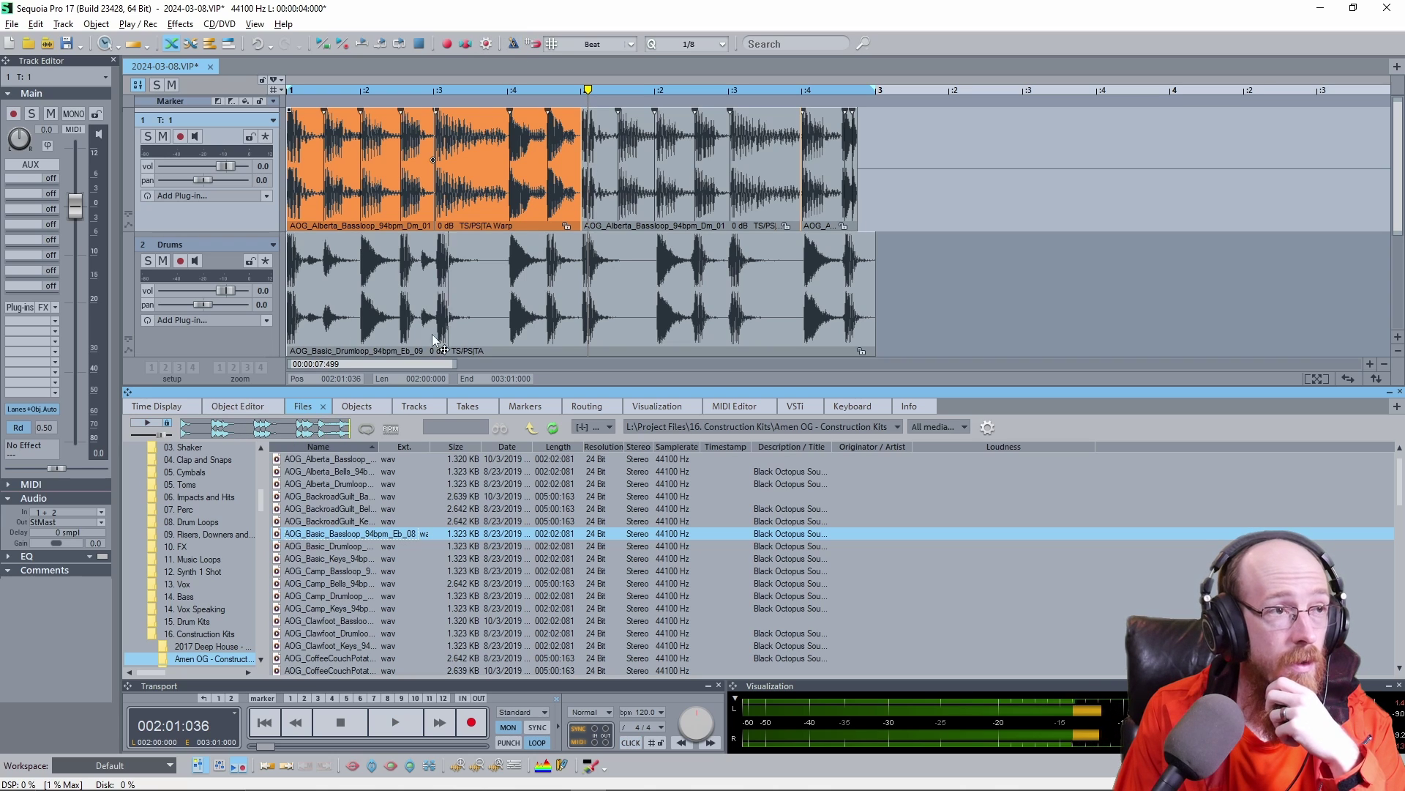
Load AOG_Basic_Bassloop_94bpm_Eb_08 onto track 1, delete the leftover Alberta pieces, and move it to bar 2.
drag(952, 220, 943, 218)
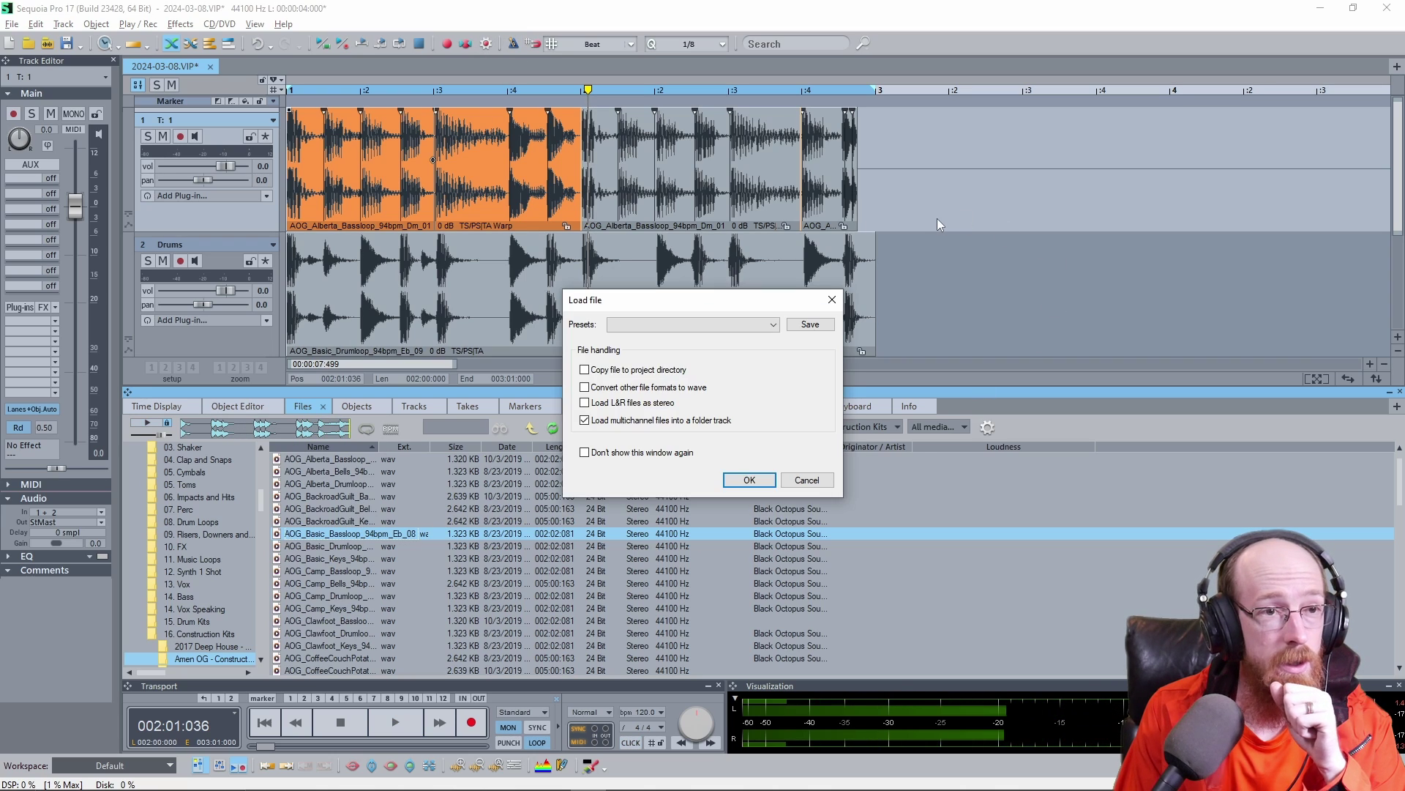
click(748, 482)
click(745, 207)
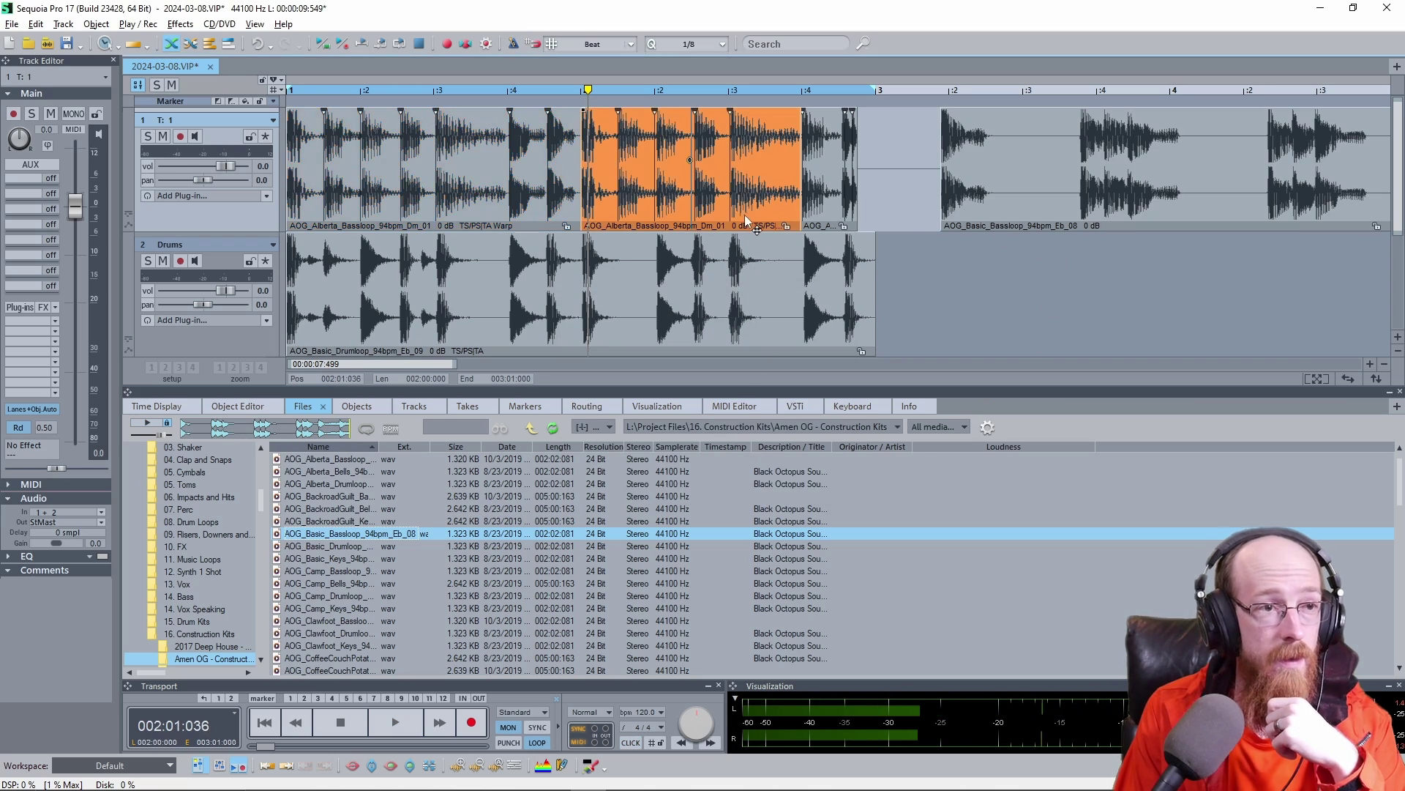
key(Delete)
click(836, 212)
key(Delete)
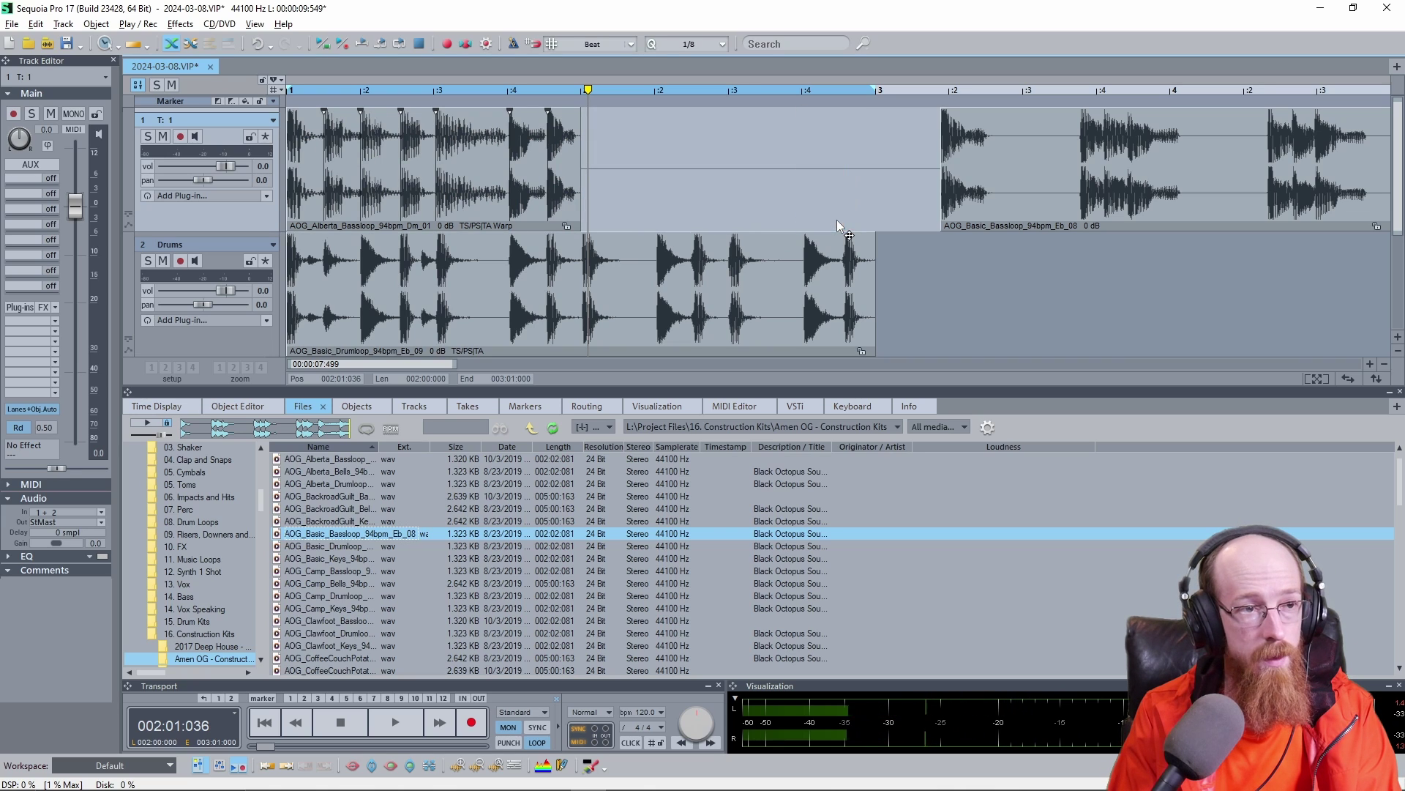
drag(1004, 226, 647, 217)
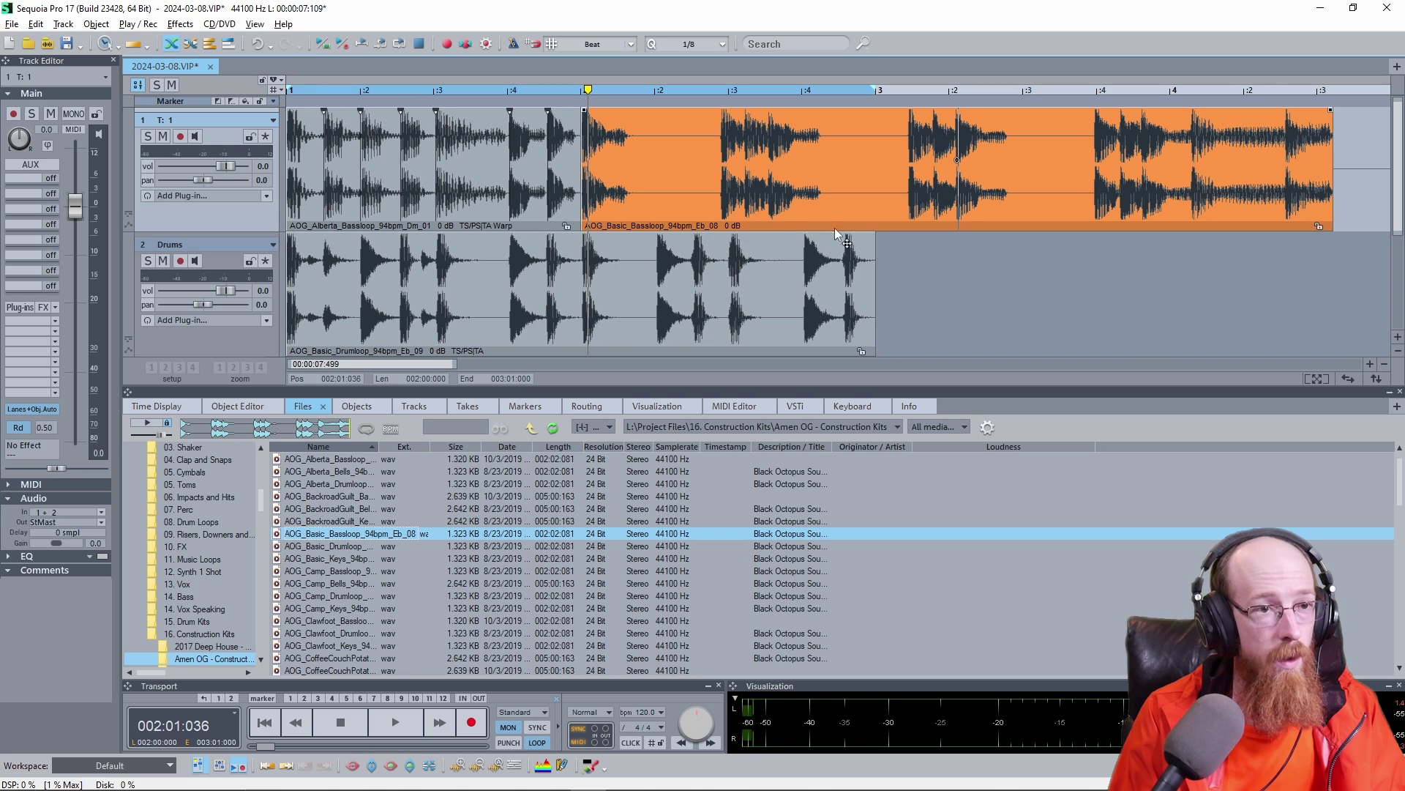
right_click(924, 289)
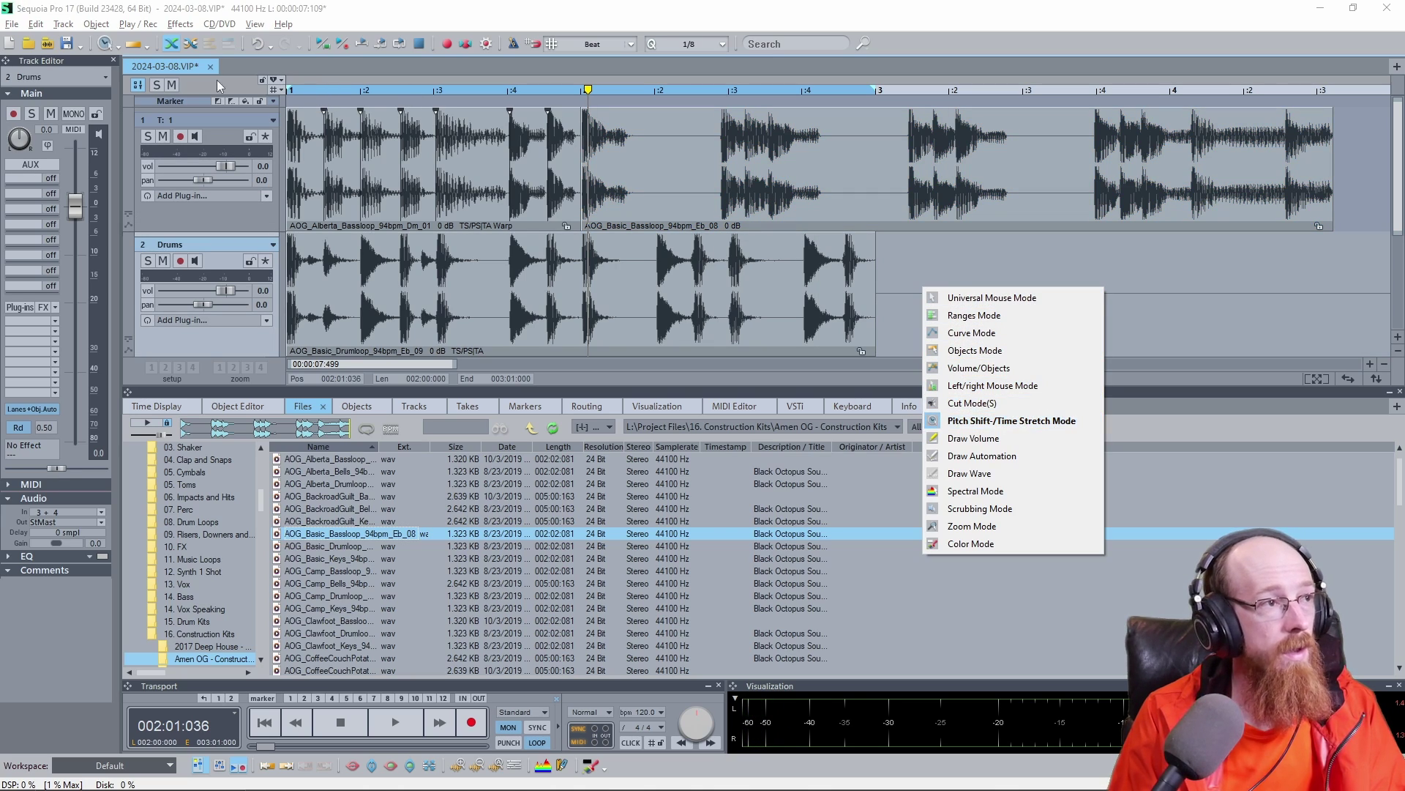
Make the Basic bassloop warpable and pull its warp markers earlier onto the beat grid, auditioning from bar 2.
click(820, 138)
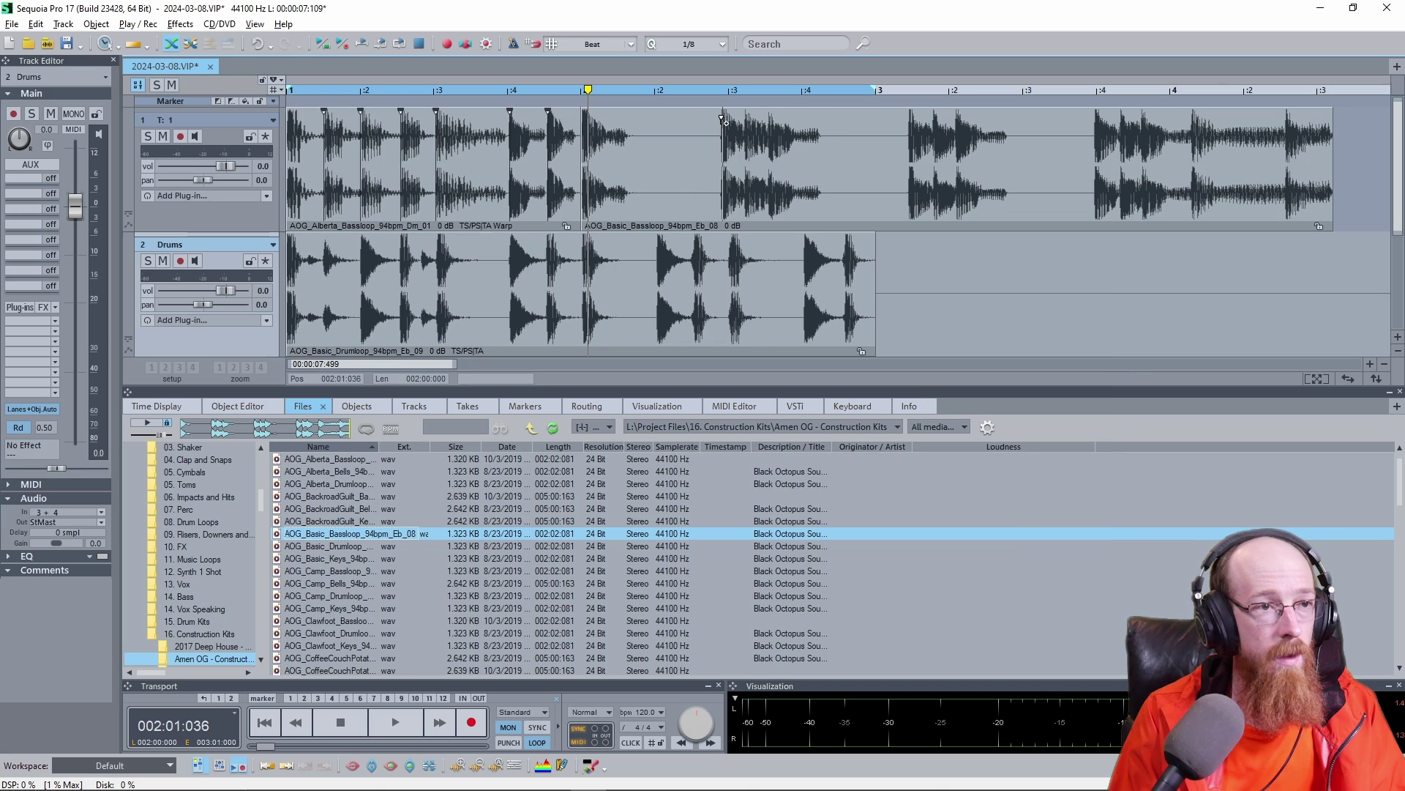
click(723, 121)
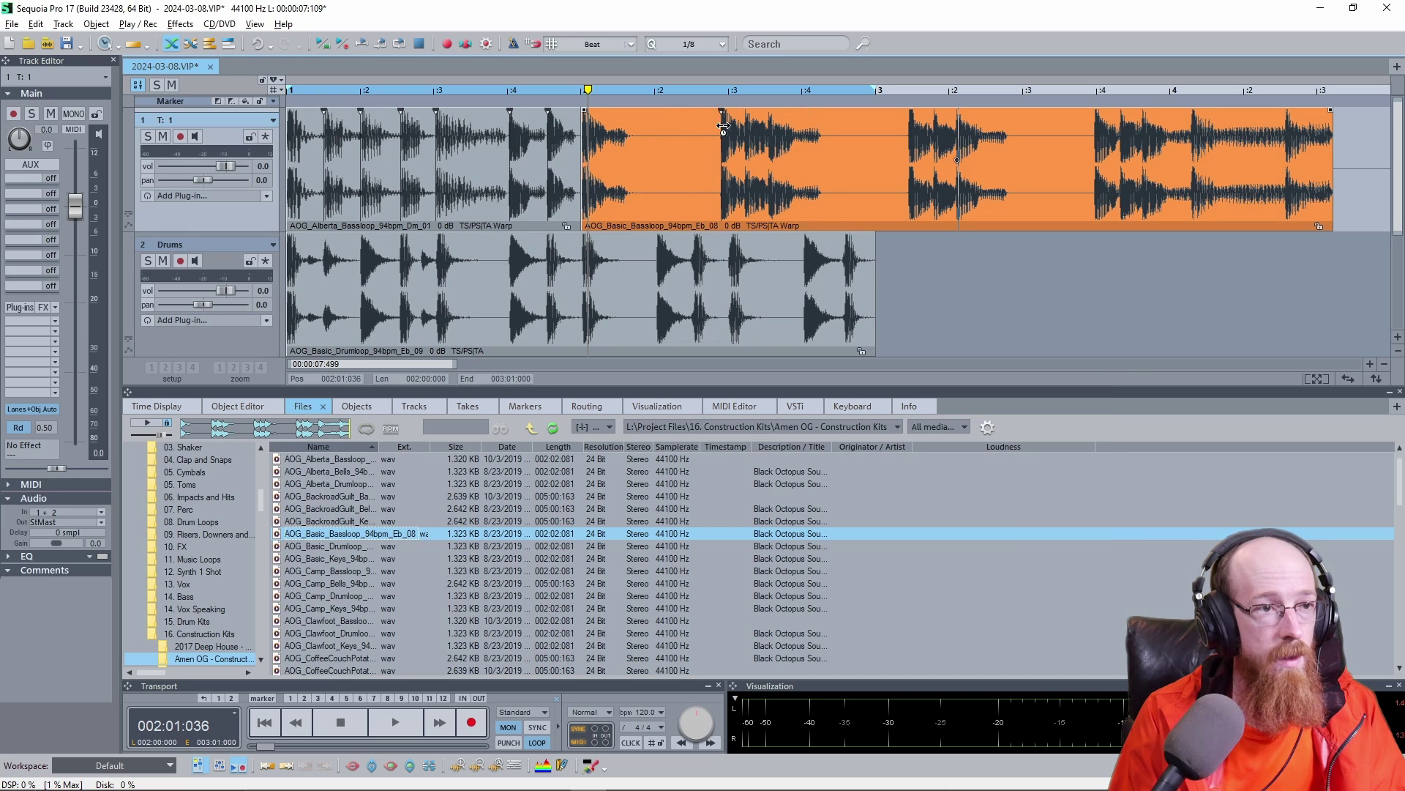
mouse_move(724, 126)
mouse_down()
mouse_move(656, 134)
mouse_move(601, 117)
mouse_move(639, 117)
mouse_up()
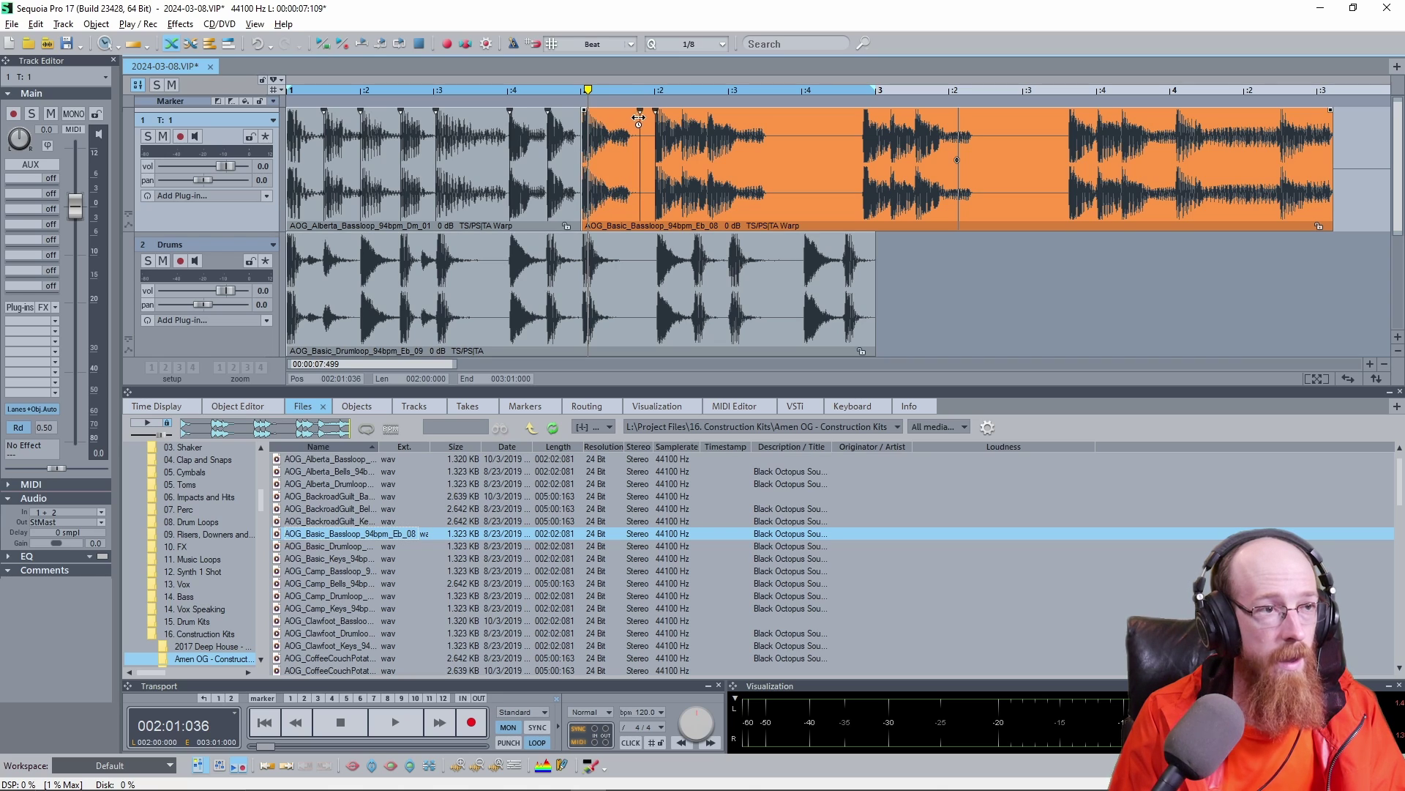
click(577, 89)
key(space)
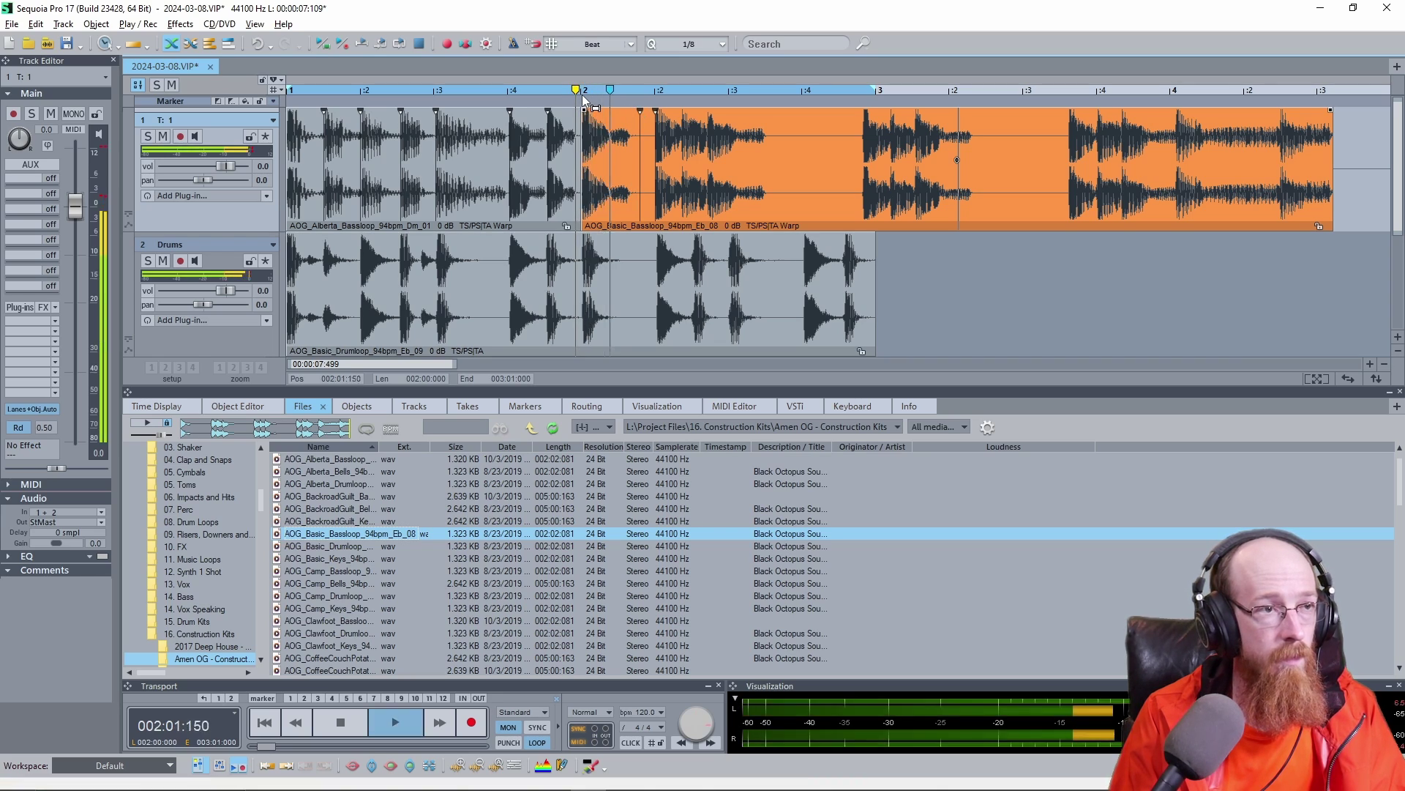
key(space)
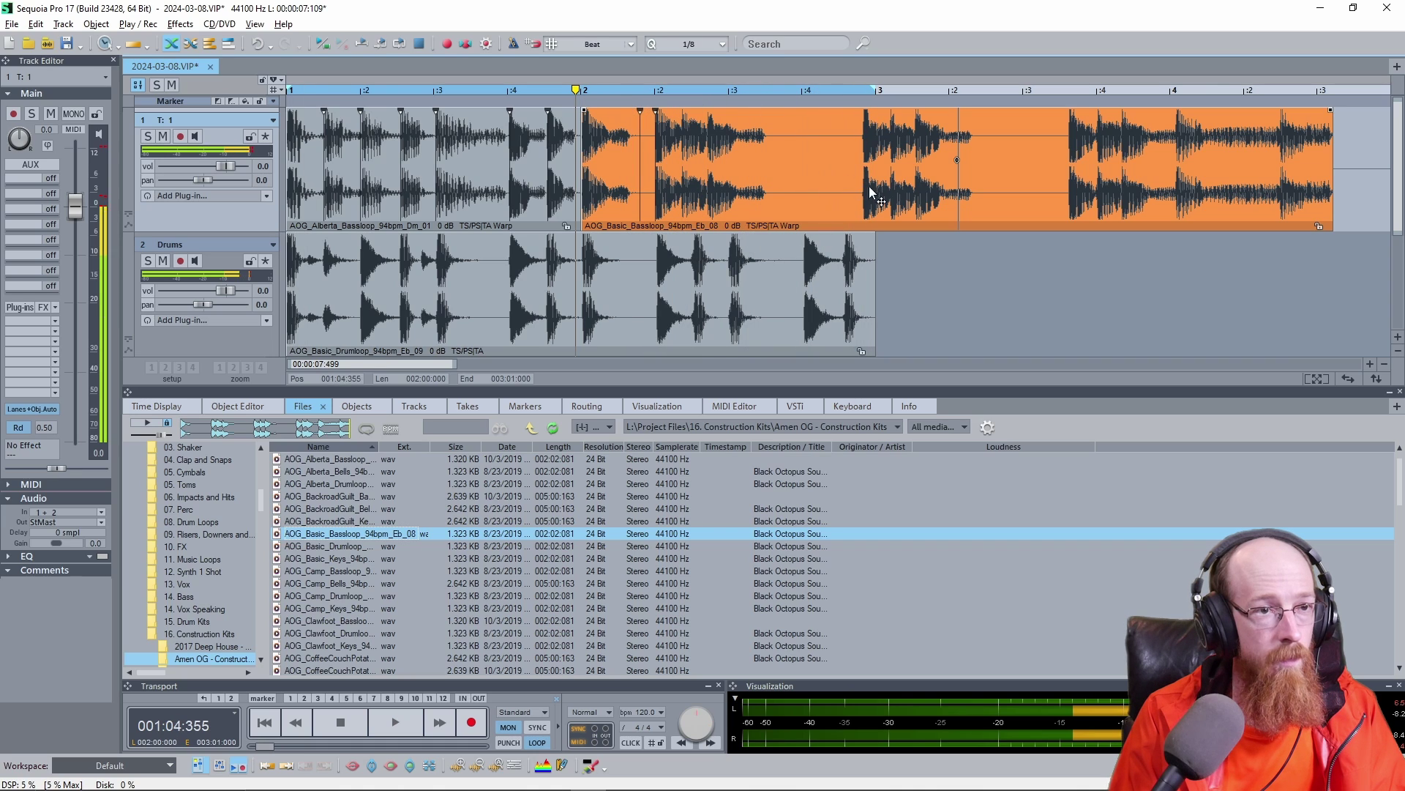
drag(873, 129, 866, 130)
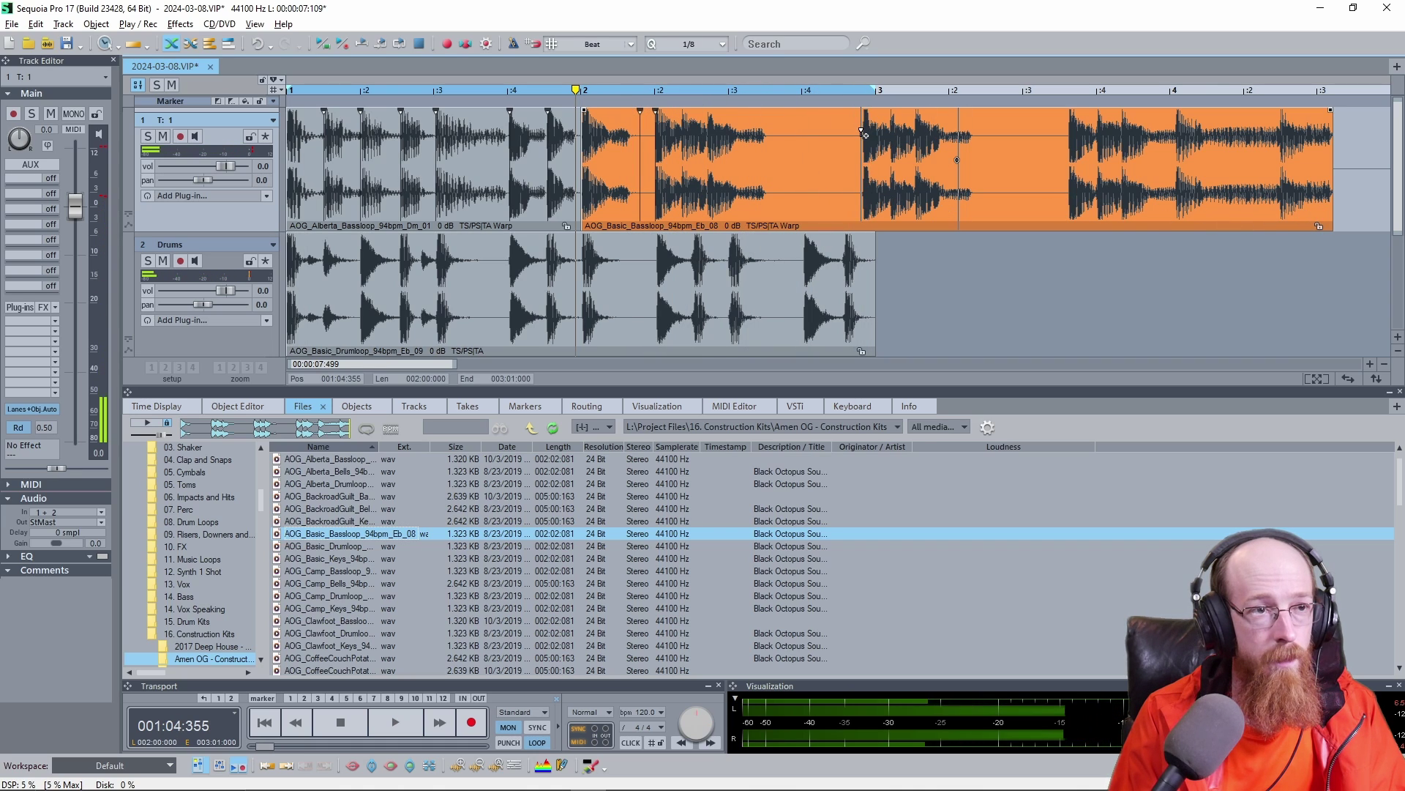
mouse_move(862, 123)
mouse_down()
mouse_move(716, 121)
mouse_move(743, 122)
mouse_move(730, 123)
mouse_up()
click(682, 118)
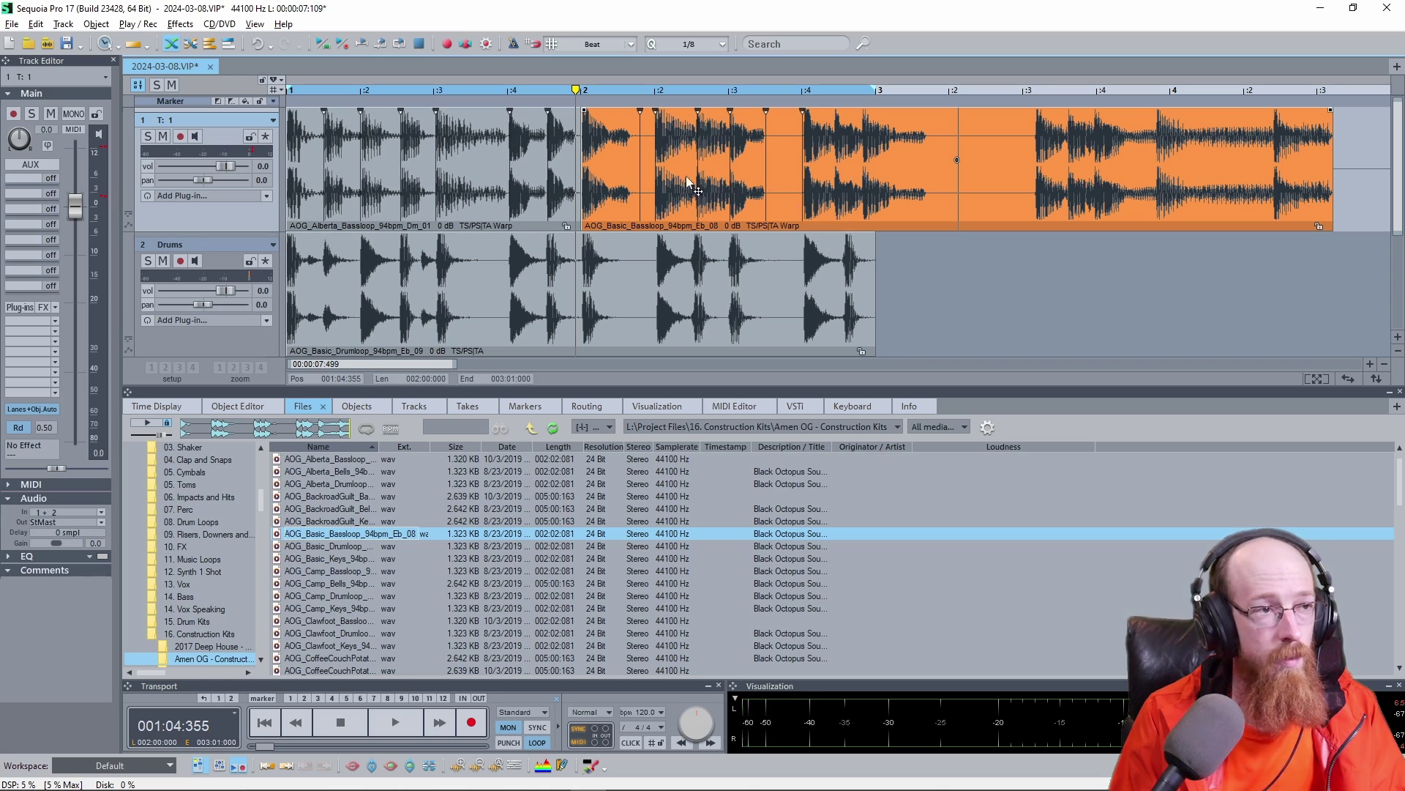
Set the loop range to bars 1–3 and play it against the drums.
drag(317, 88, 874, 94)
click(533, 44)
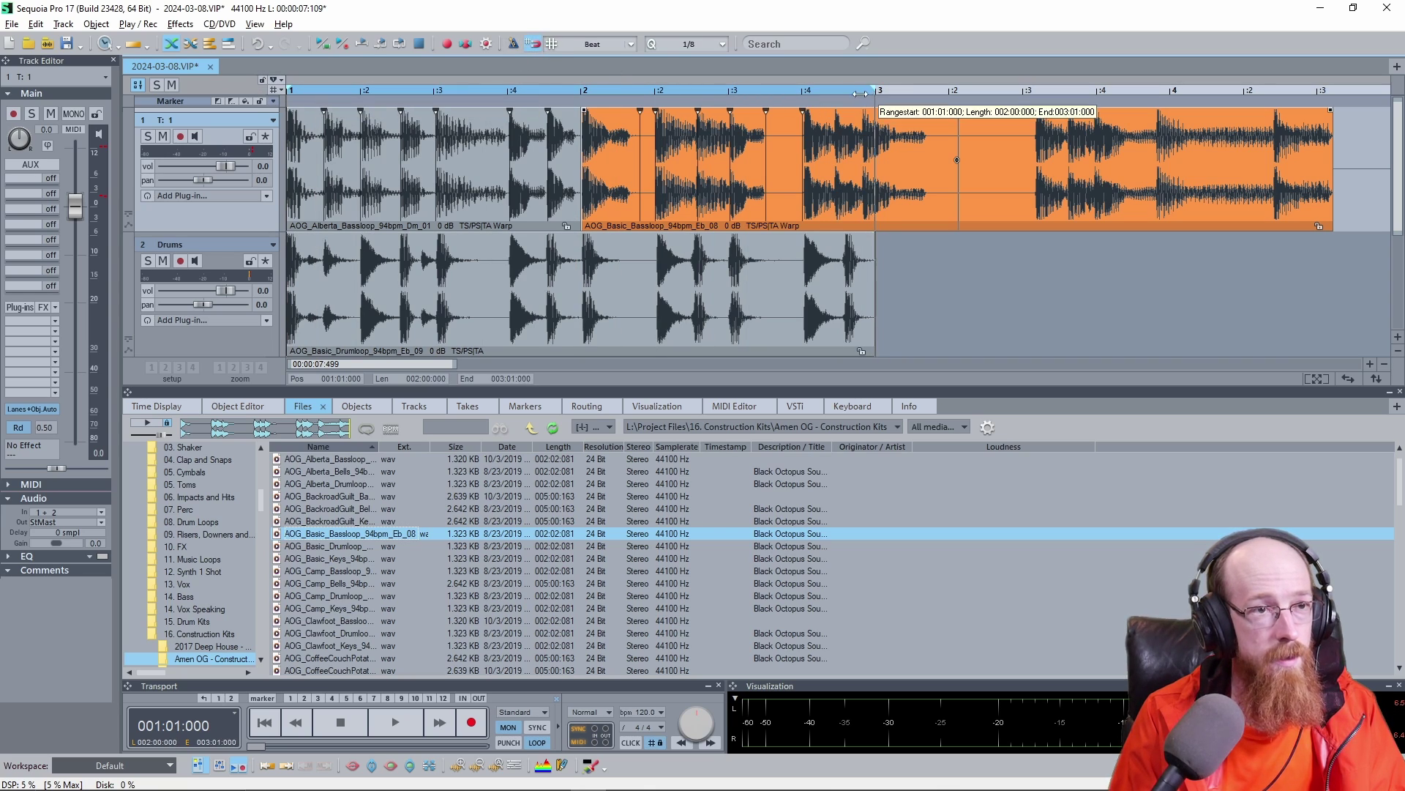
click(536, 46)
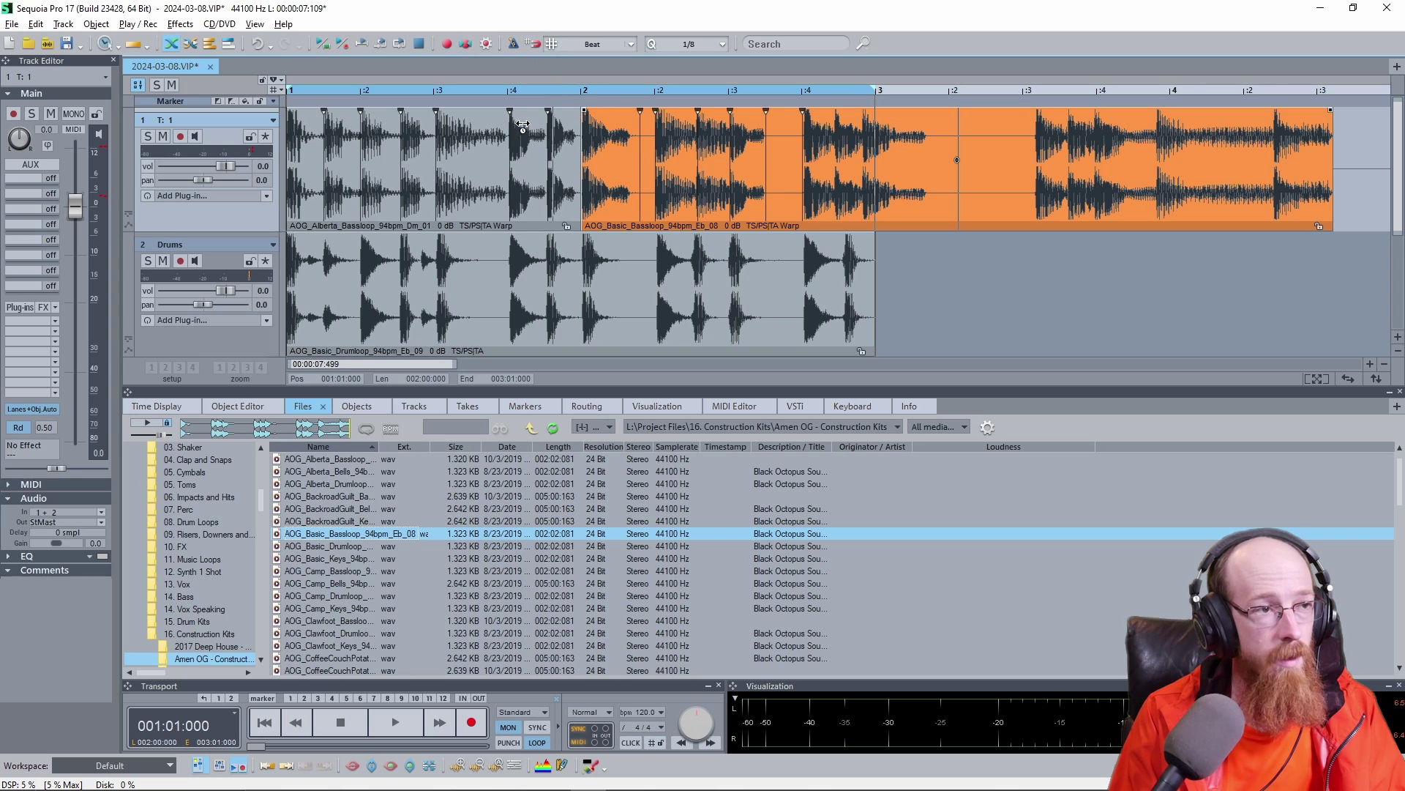
key(space)
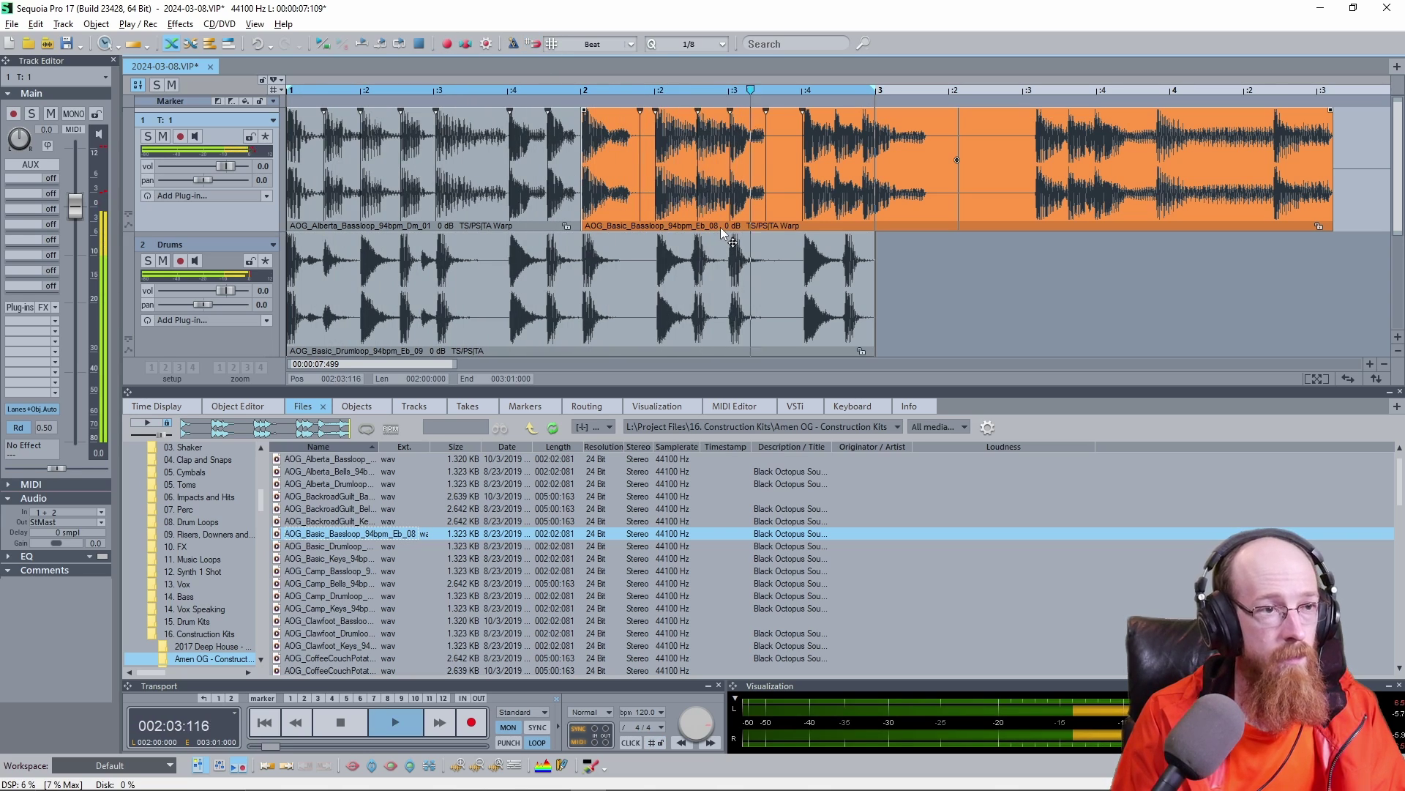
key(space)
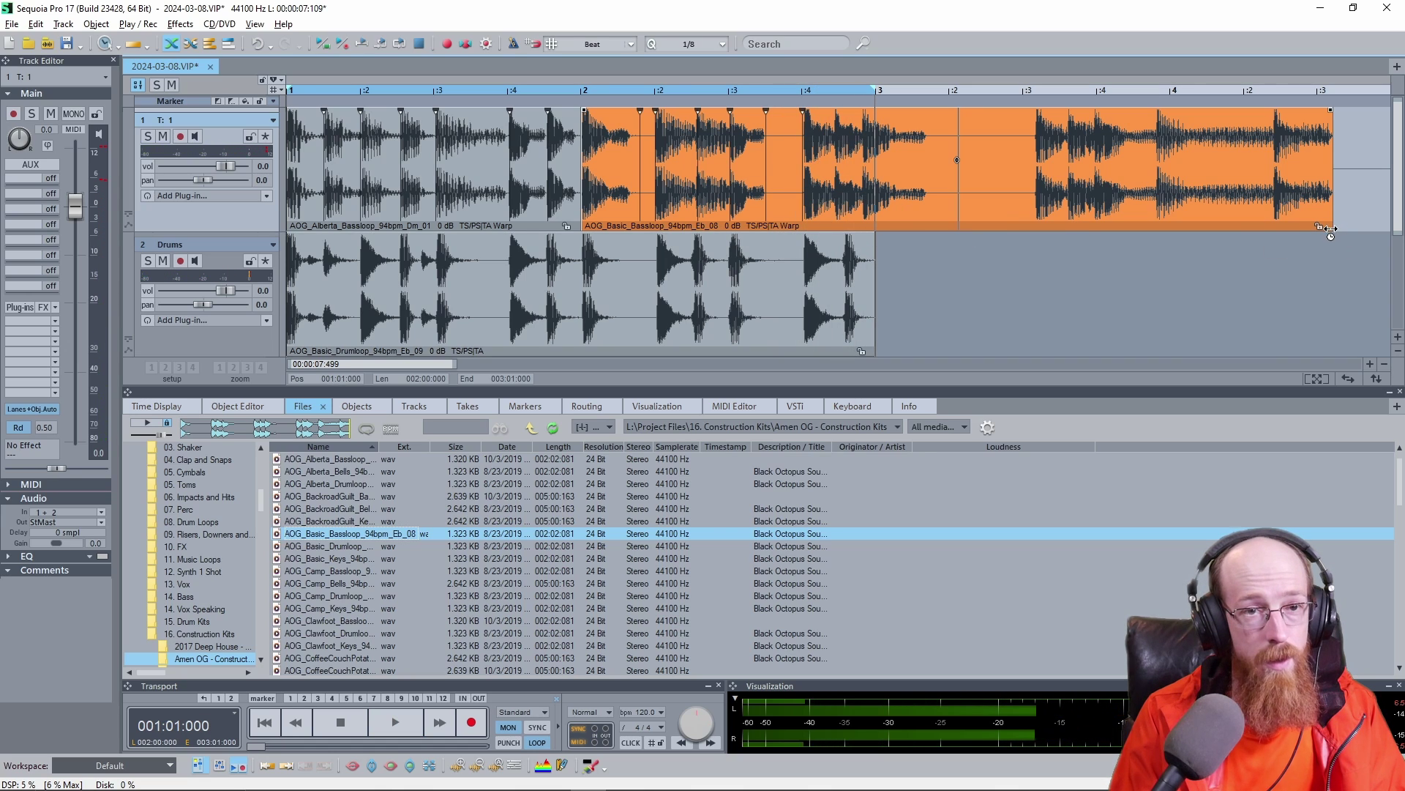
In Universal Mouse Mode, trim the Basic bassloop's end back to before bar 3 and play the loop.
drag(1331, 229, 1132, 220)
key(Escape)
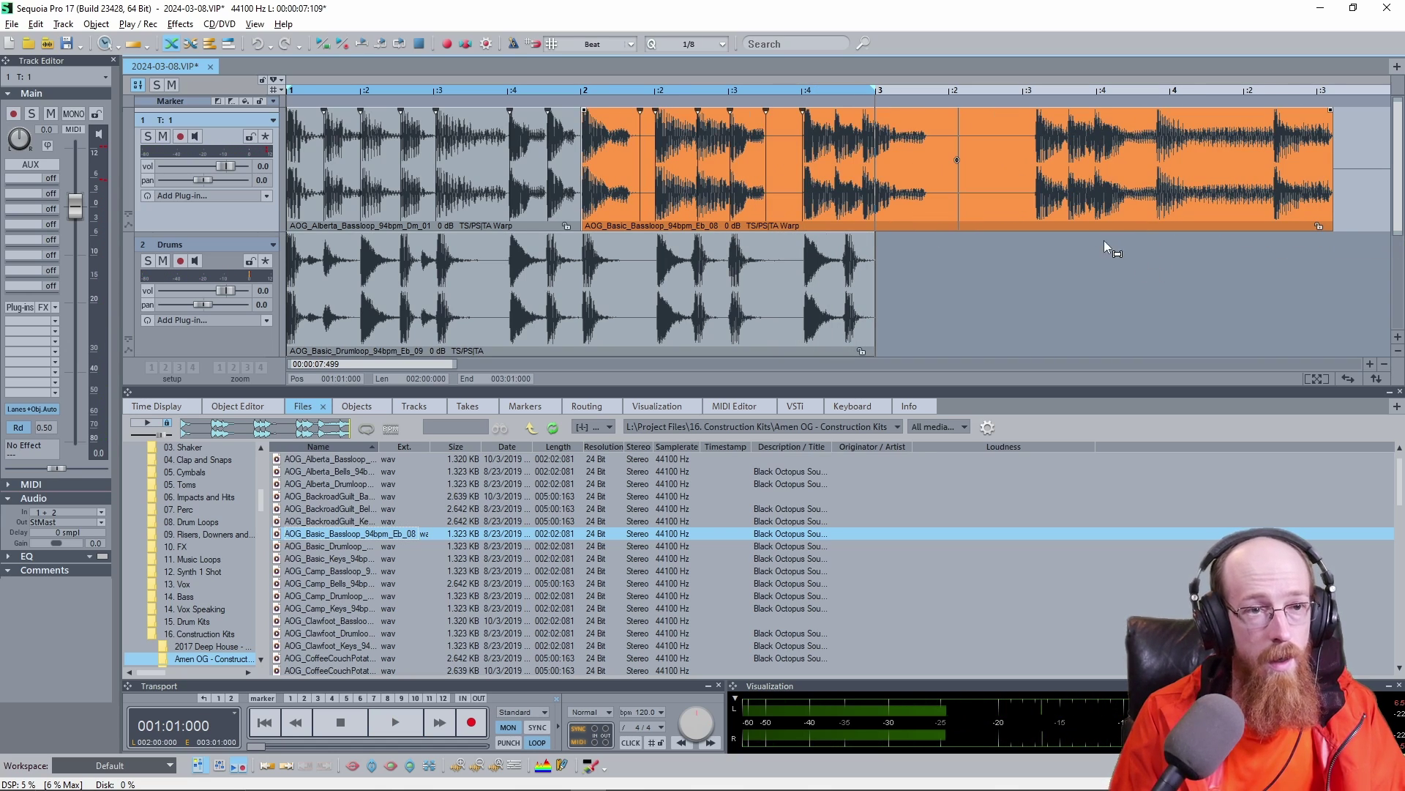
right_click(1104, 240)
click(1186, 251)
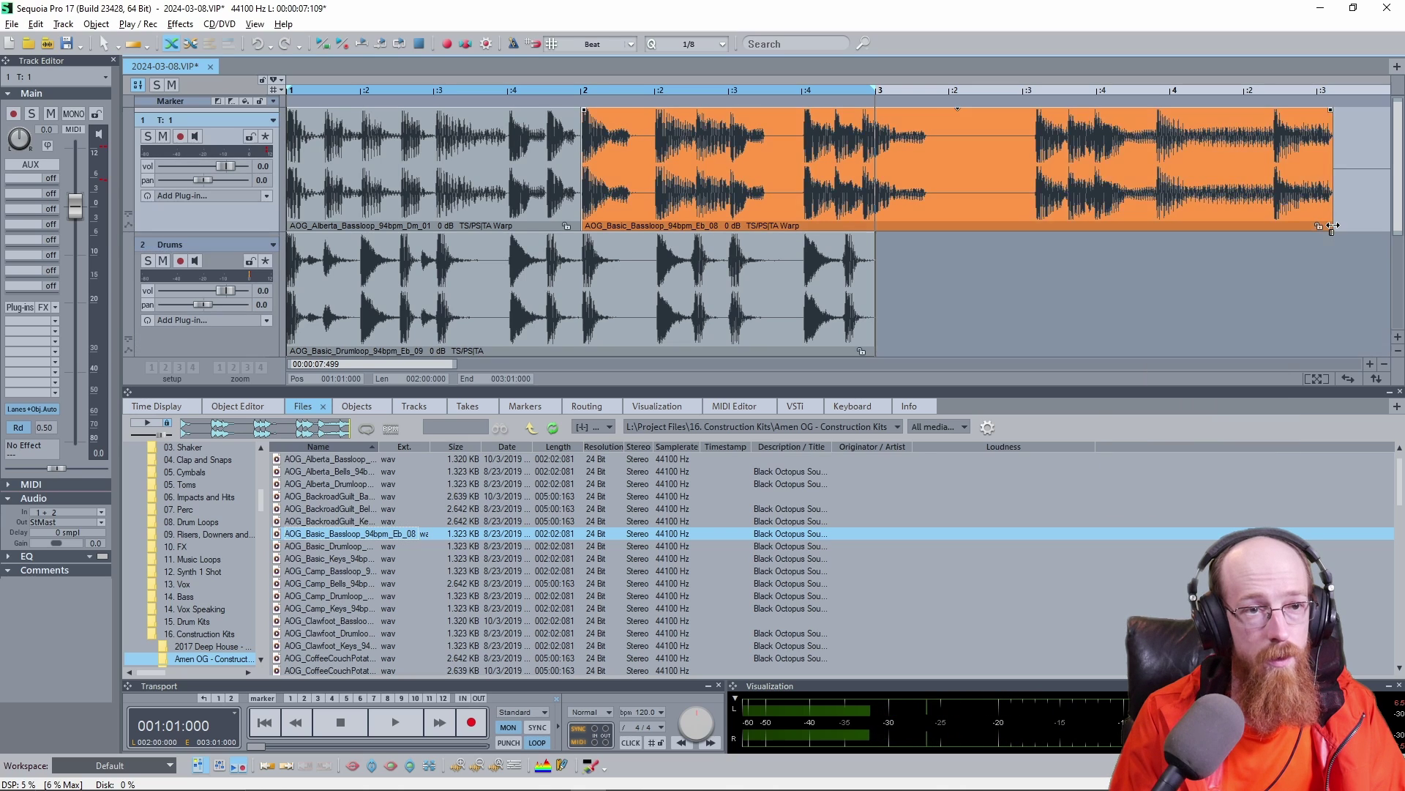
drag(1332, 226, 795, 226)
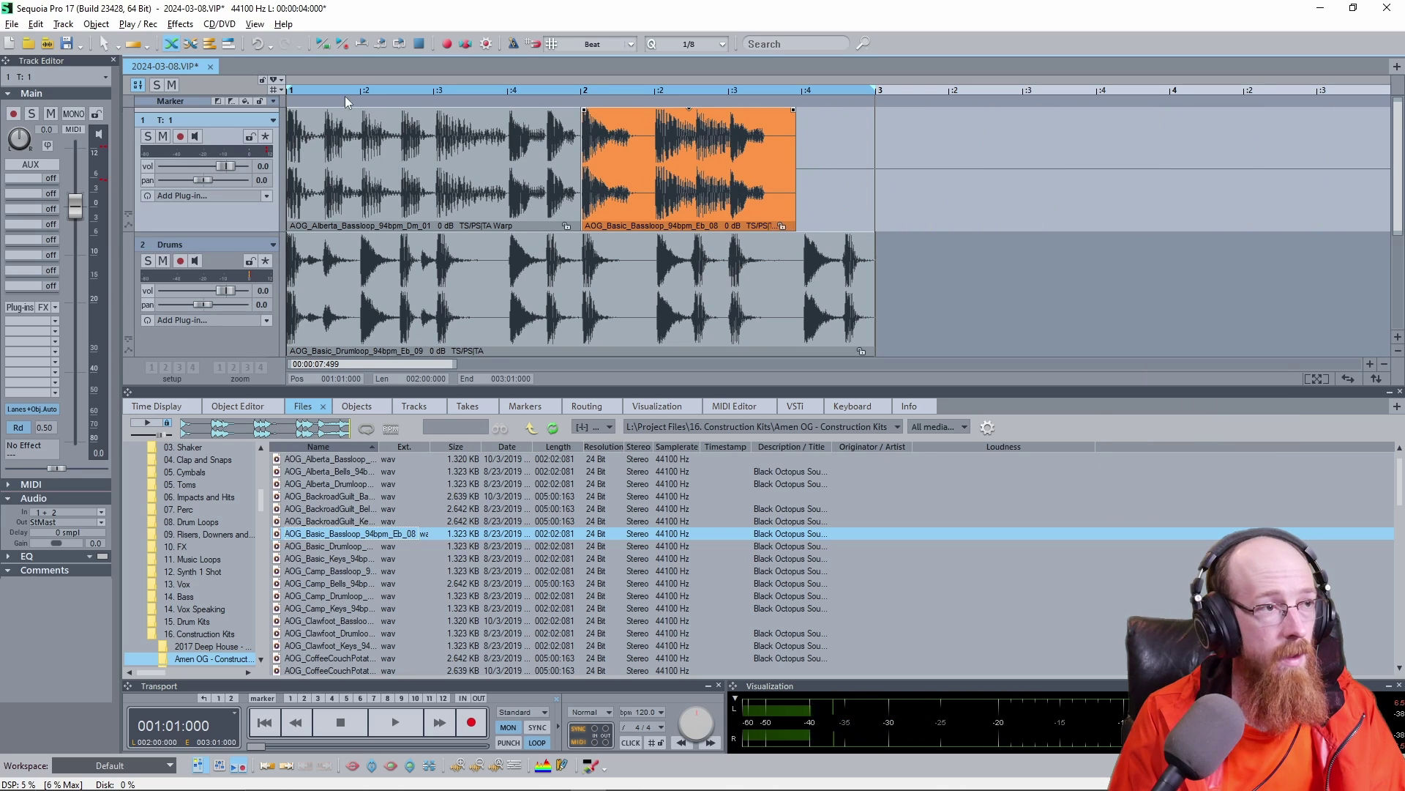
key(space)
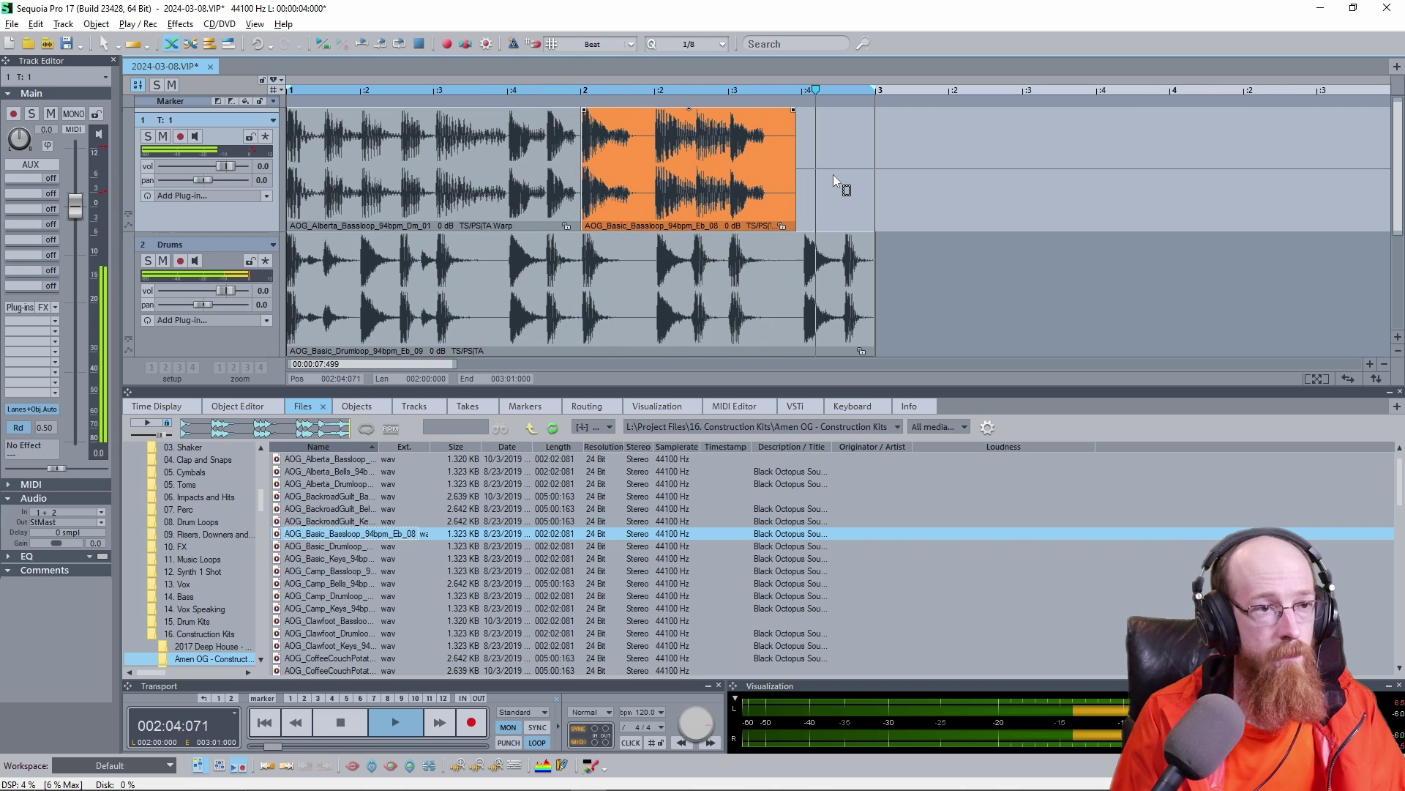
key(space)
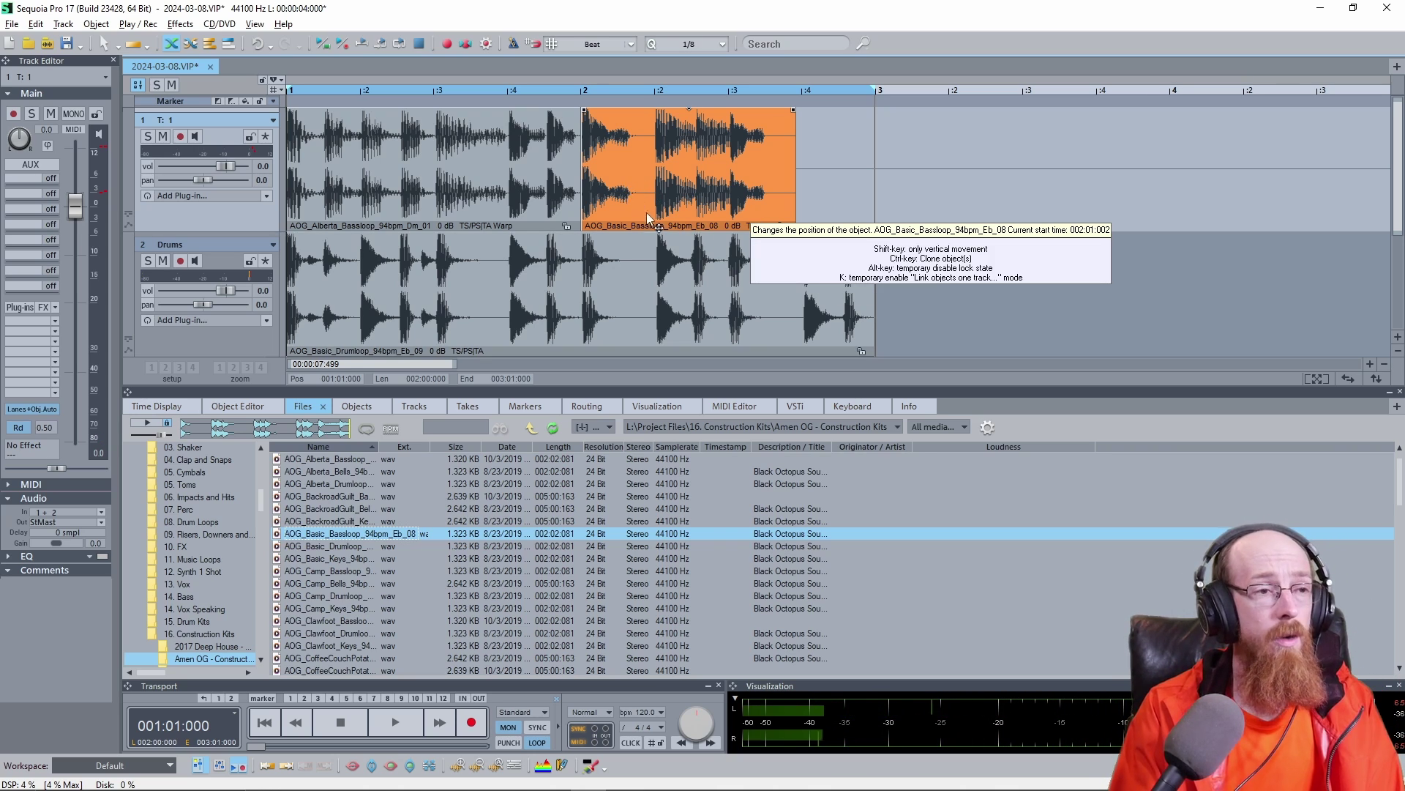
click(938, 214)
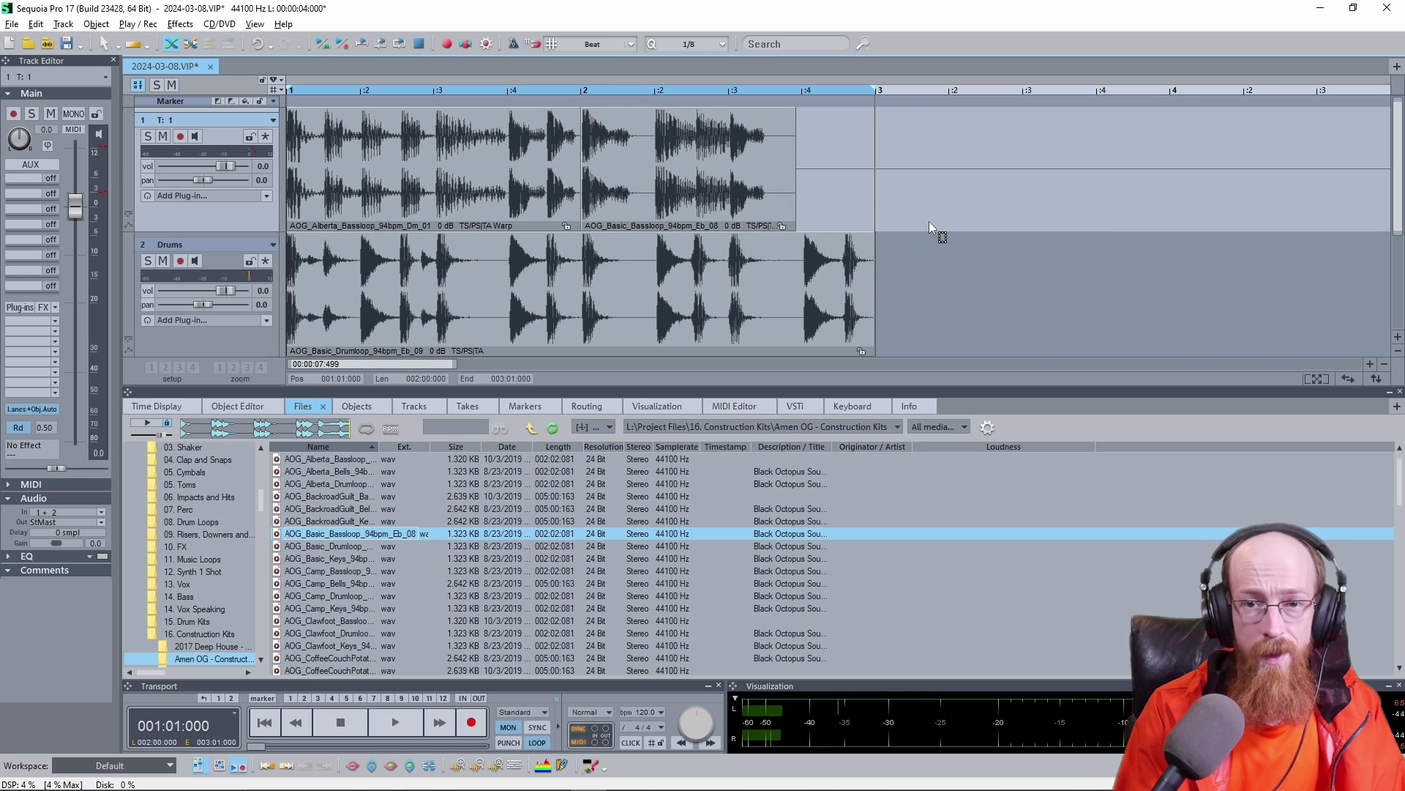